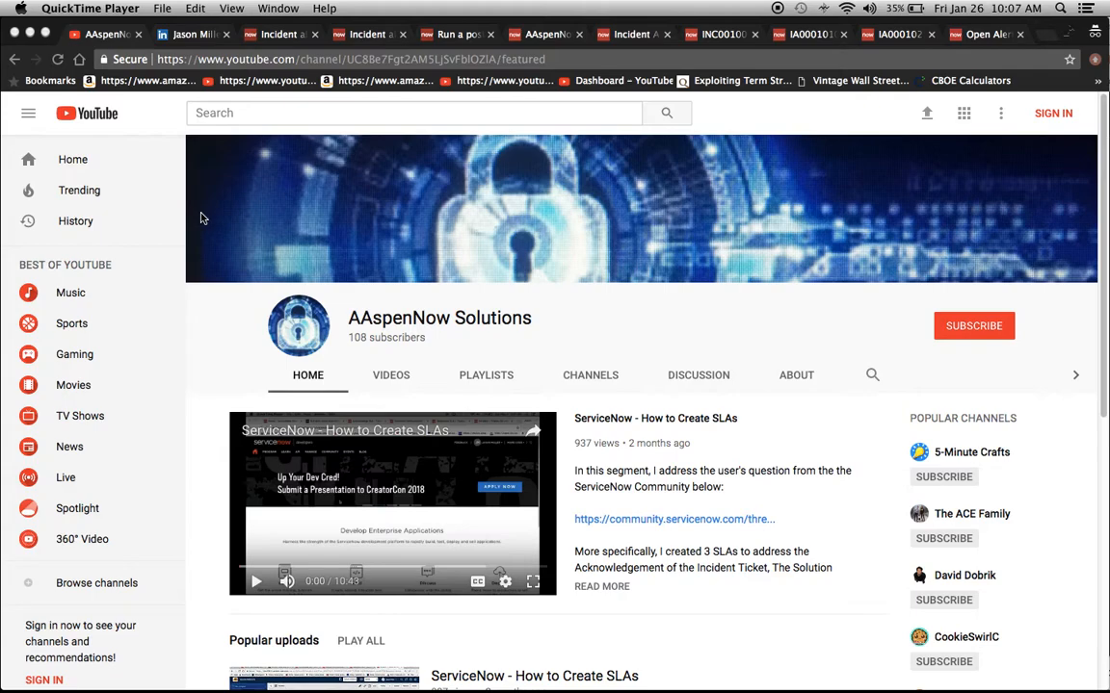
Step: Examine the LinkedIn profile and the Kingston documentation pages on incident alert related lists, incident alert tasks and post incident reviews
{"action": "left_click", "coordinate": [190, 39]}
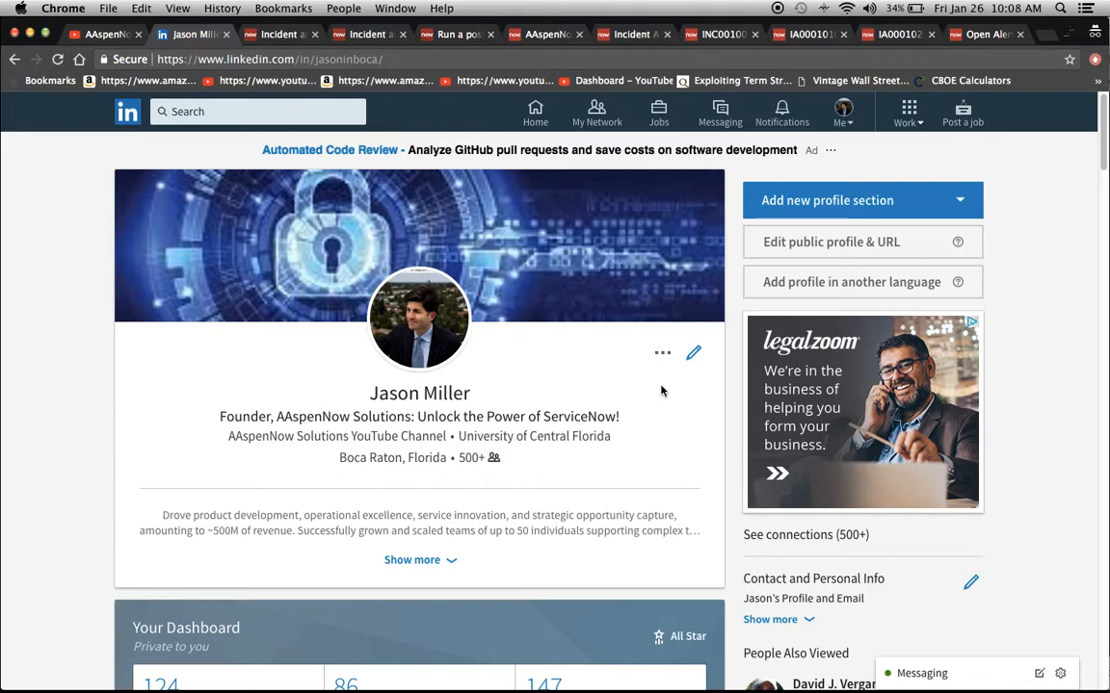
{"action": "left_click", "coordinate": [275, 35]}
{"action": "scroll", "coordinate": [520, 239], "scroll_direction": "up", "scroll_amount": 15}
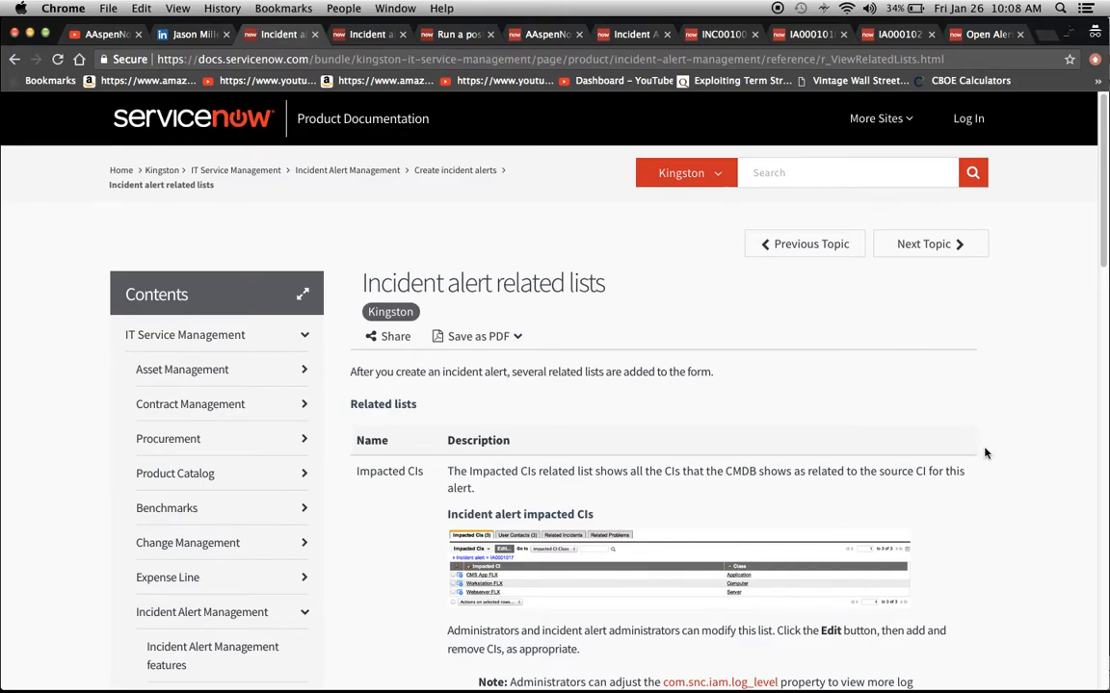
{"action": "scroll", "coordinate": [976, 478], "scroll_direction": "down", "scroll_amount": 5}
{"action": "scroll", "coordinate": [975, 478], "scroll_direction": "down", "scroll_amount": 5}
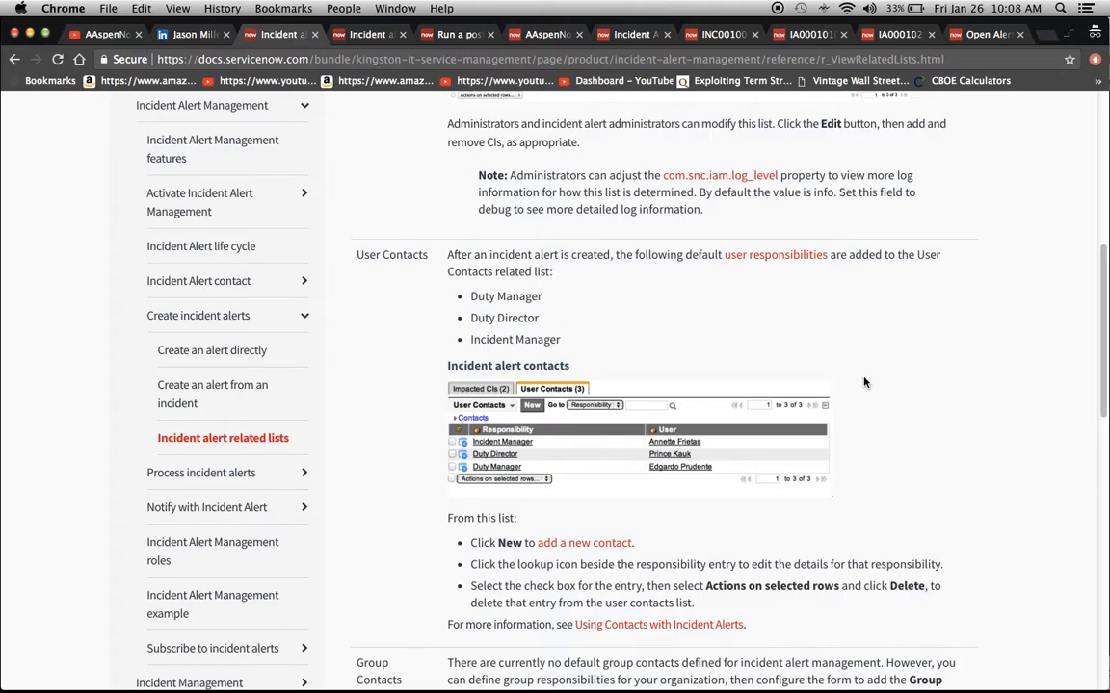
{"action": "scroll", "coordinate": [864, 382], "scroll_direction": "down", "scroll_amount": 3}
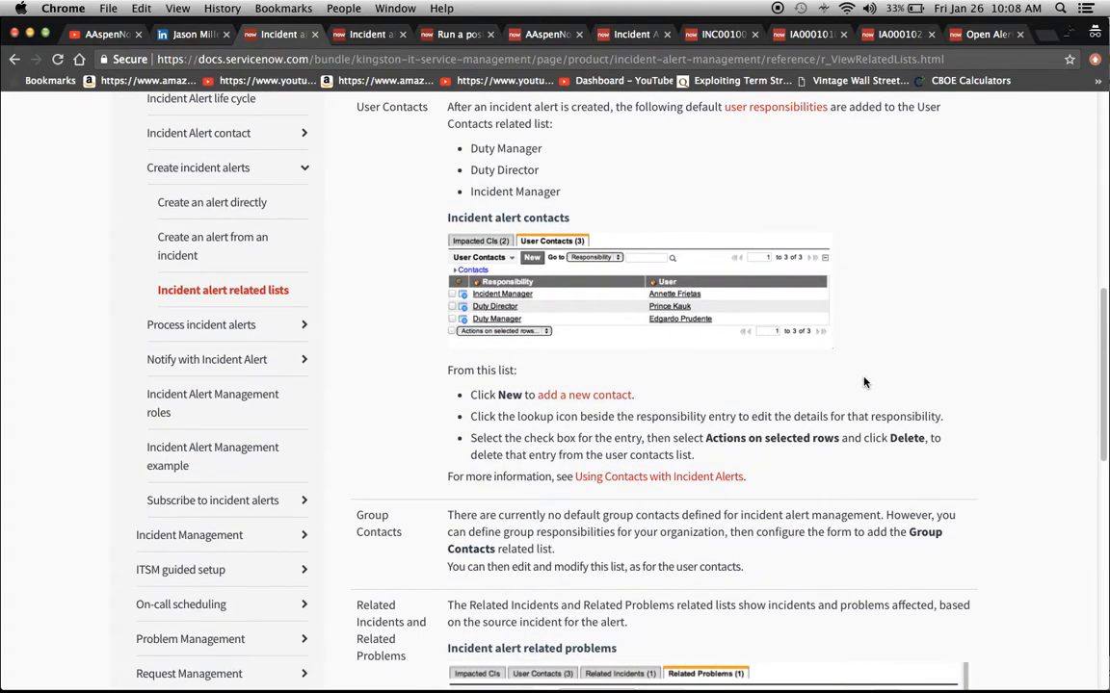
{"action": "scroll", "coordinate": [864, 383], "scroll_direction": "up", "scroll_amount": 4}
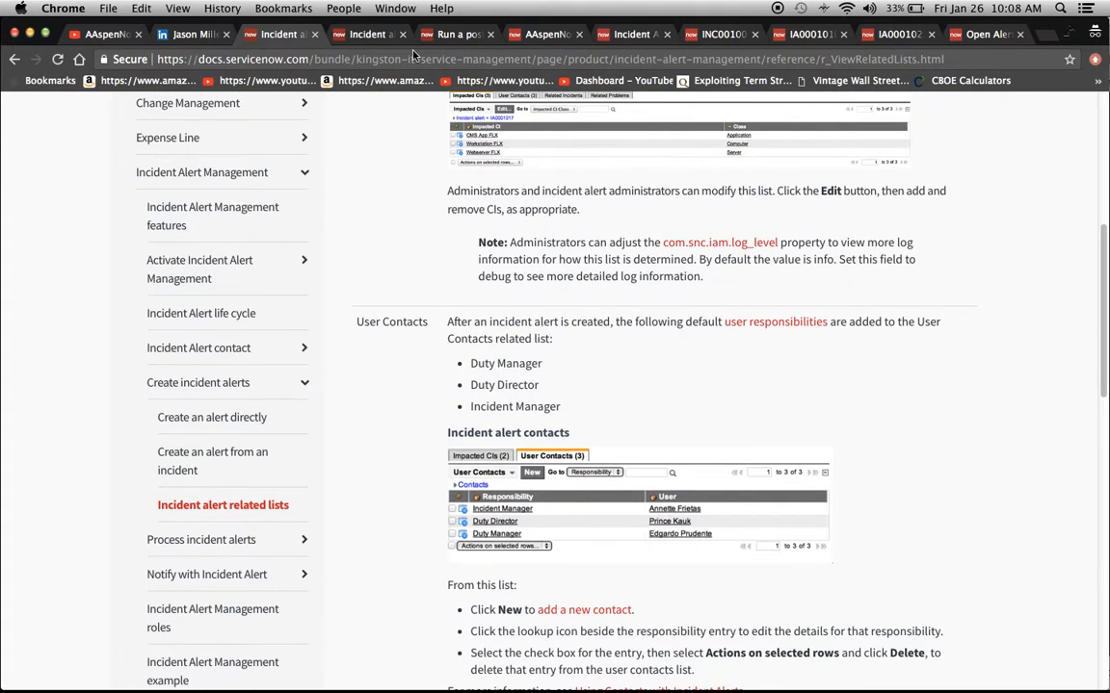
{"action": "left_click", "coordinate": [347, 35]}
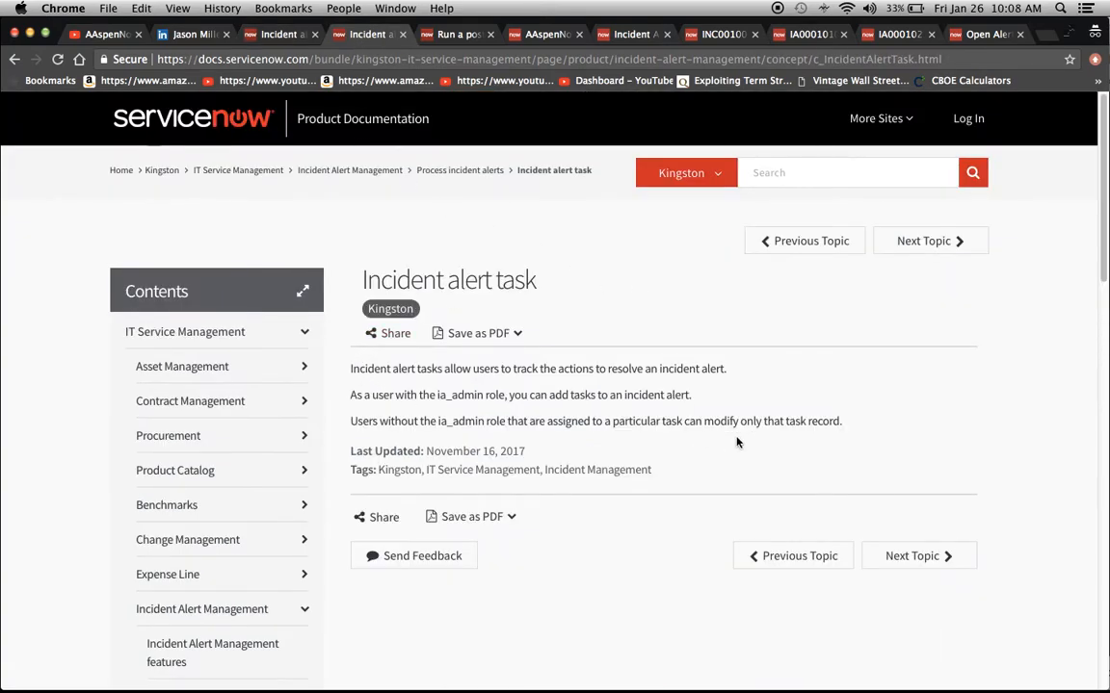
{"action": "left_click", "coordinate": [448, 37]}
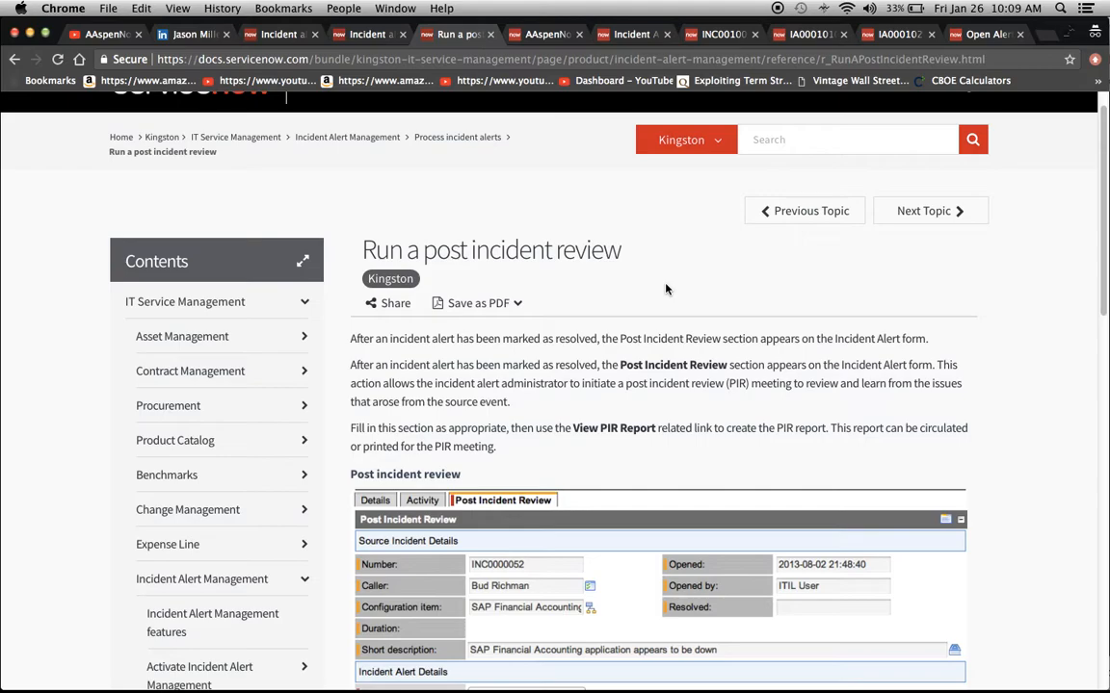
Step: Start a new default override for the AAspenNow Team - DO contact definition with the condition Event type is Capacity
{"action": "left_click", "coordinate": [542, 34]}
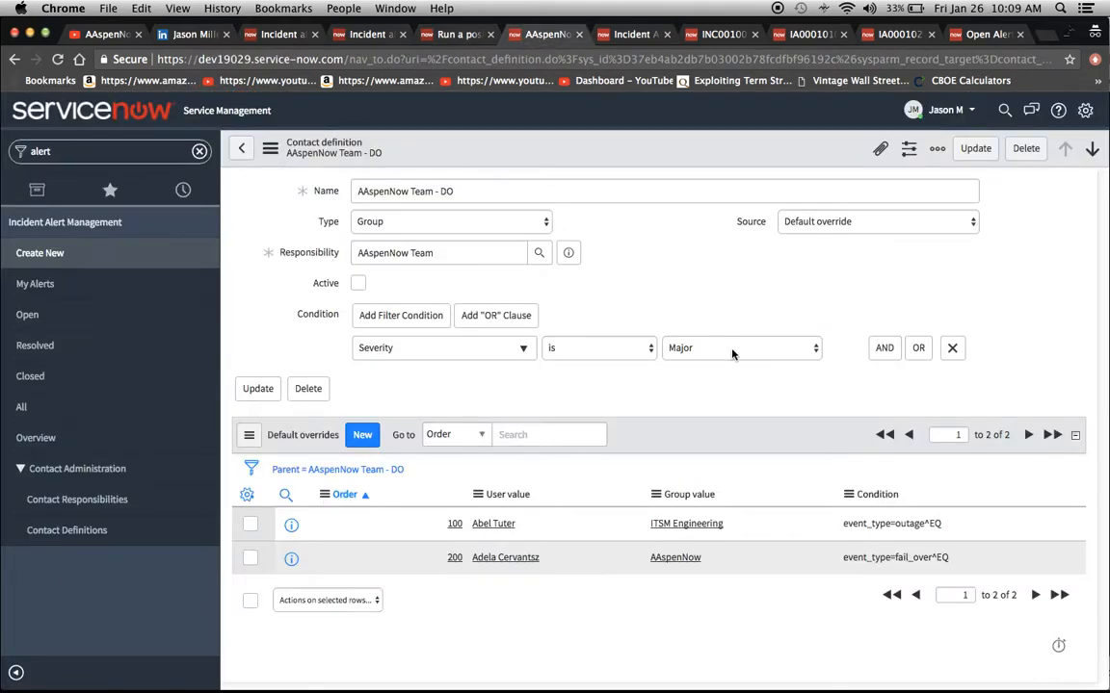
{"action": "mouse_move", "coordinate": [318, 322]}
{"action": "left_click", "coordinate": [364, 494]}
{"action": "left_click", "coordinate": [362, 436]}
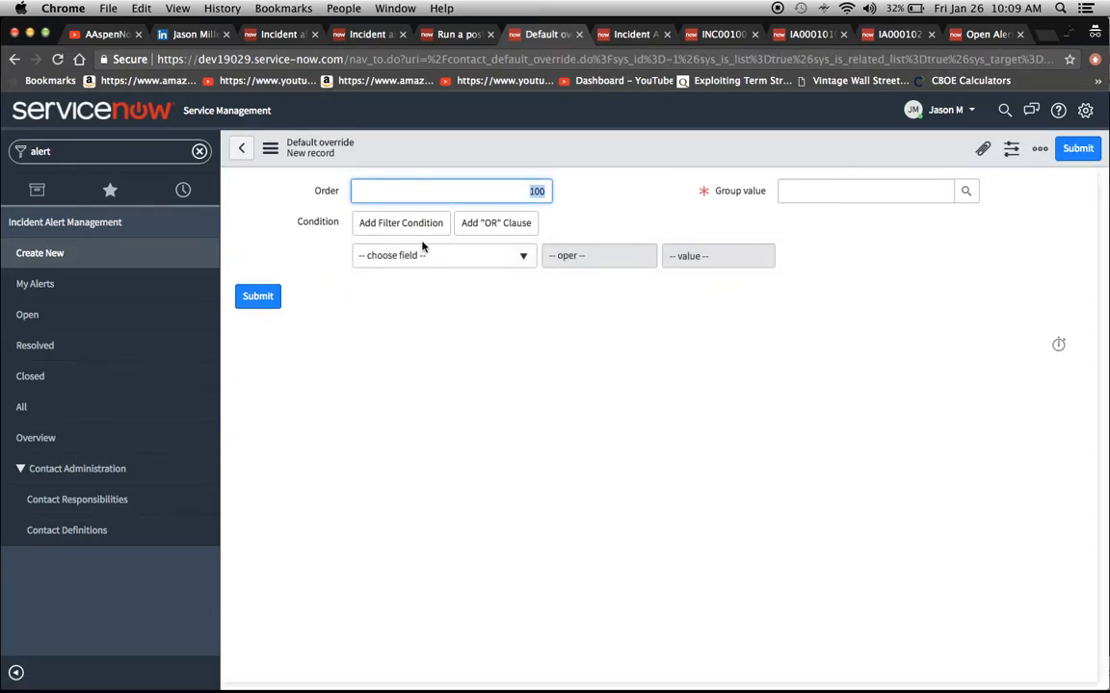
{"action": "left_click", "coordinate": [508, 265]}
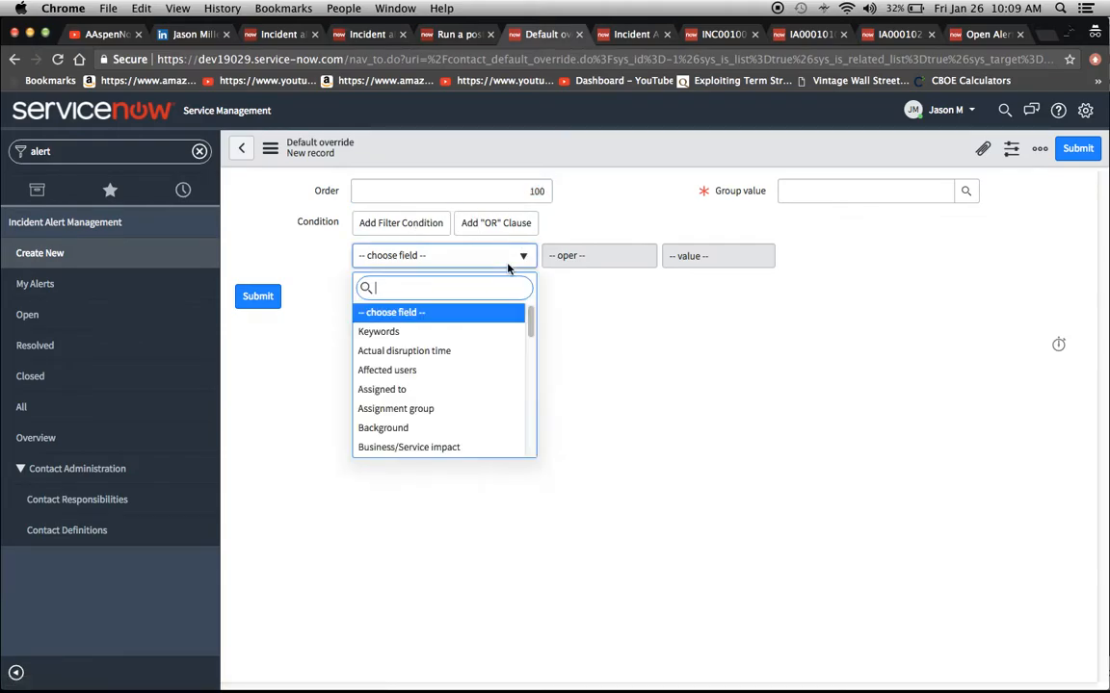
{"action": "type", "text": "even"}
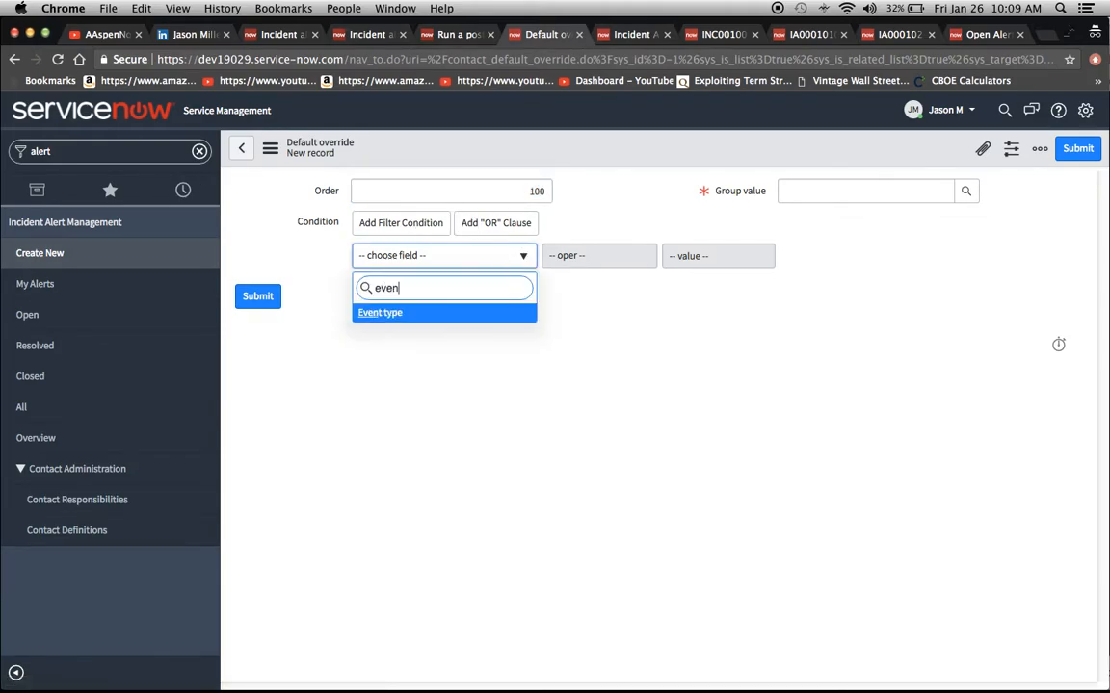
{"action": "key", "text": "Return"}
{"action": "left_click", "coordinate": [735, 259]}
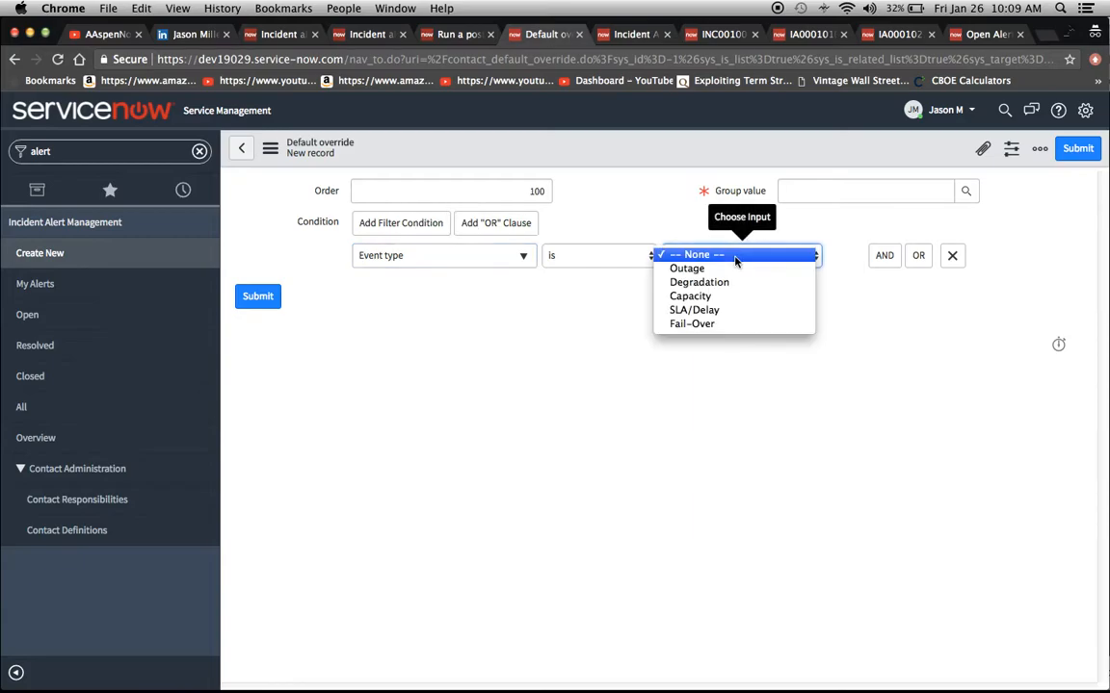
{"action": "left_click", "coordinate": [736, 296]}
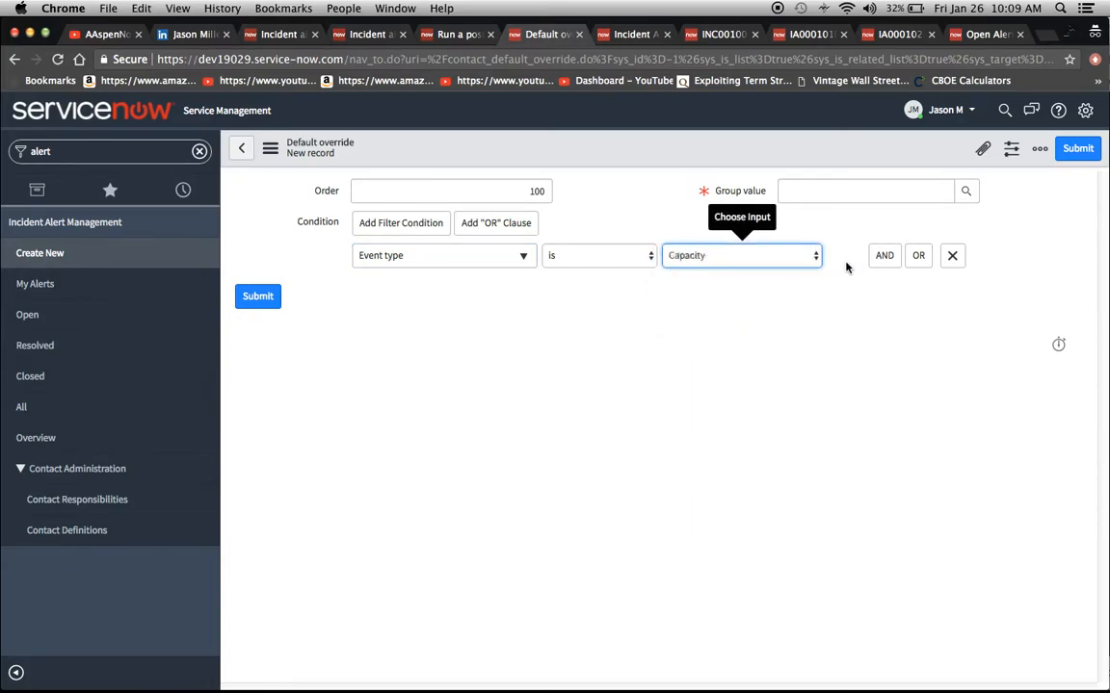
Step: Set the override's group value to AAspenNow, save the record and return to the contact definition
{"action": "left_click", "coordinate": [820, 188]}
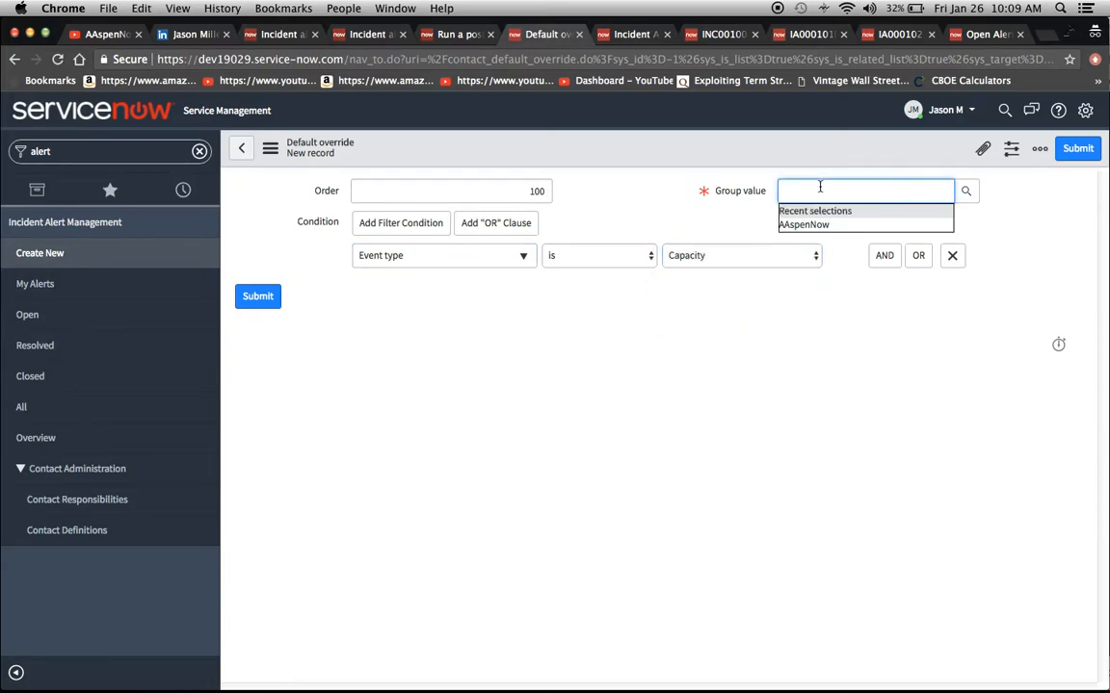
{"action": "key", "text": "Down"}
{"action": "key", "text": "Return"}
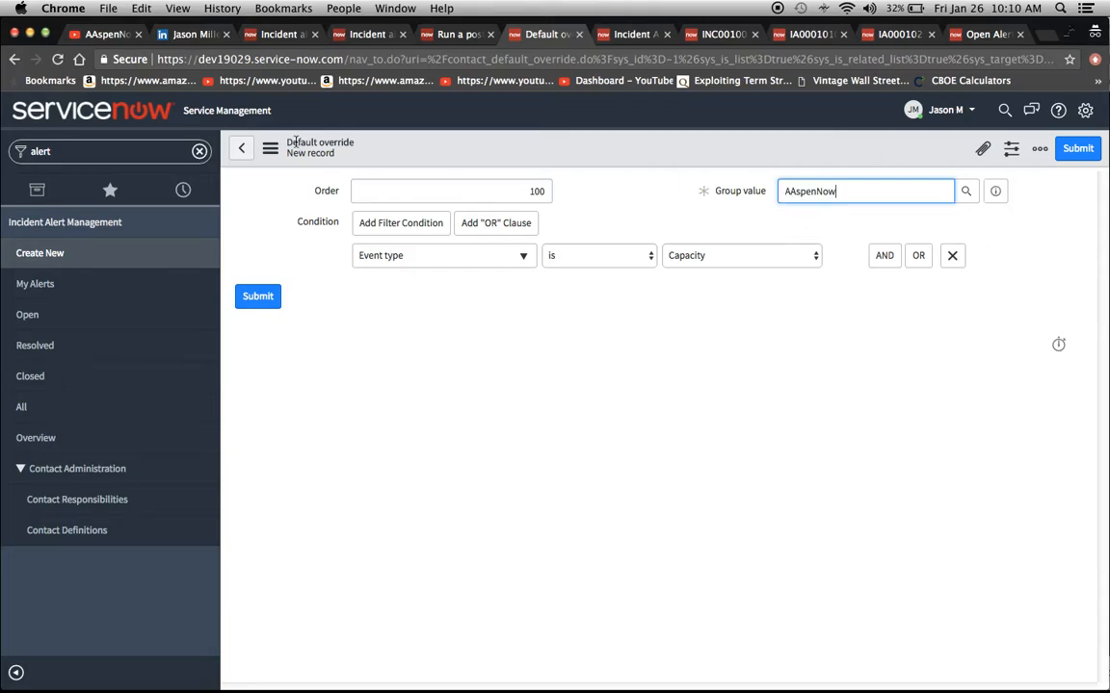
{"action": "left_click", "coordinate": [267, 151]}
{"action": "left_click", "coordinate": [296, 163]}
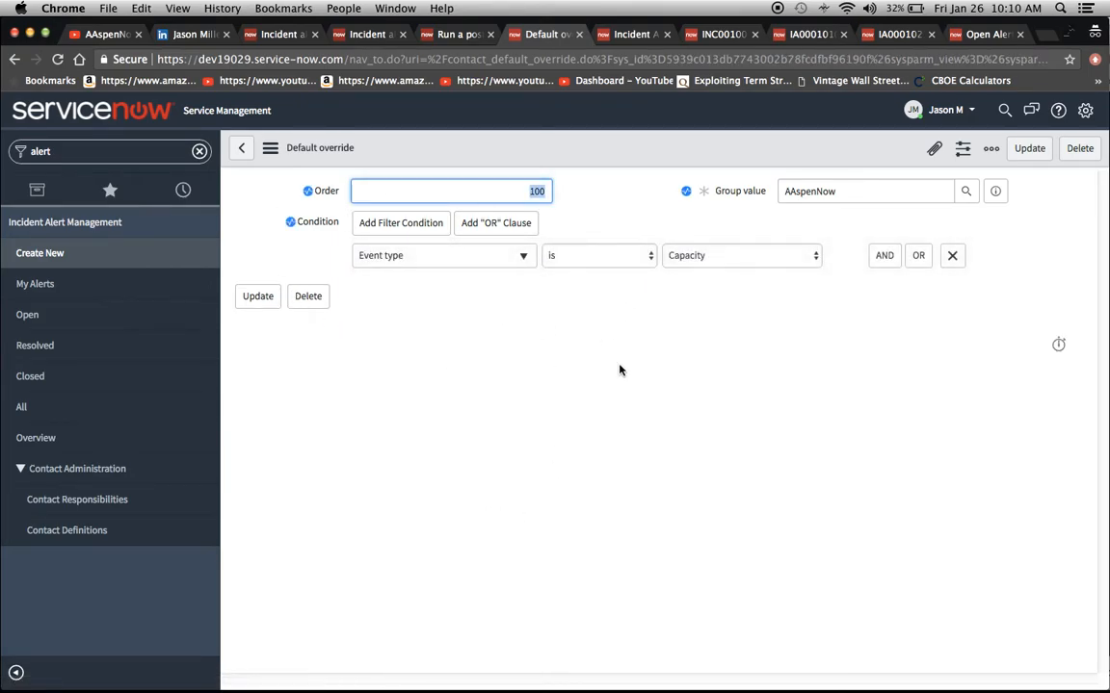
{"action": "left_click", "coordinate": [257, 297]}
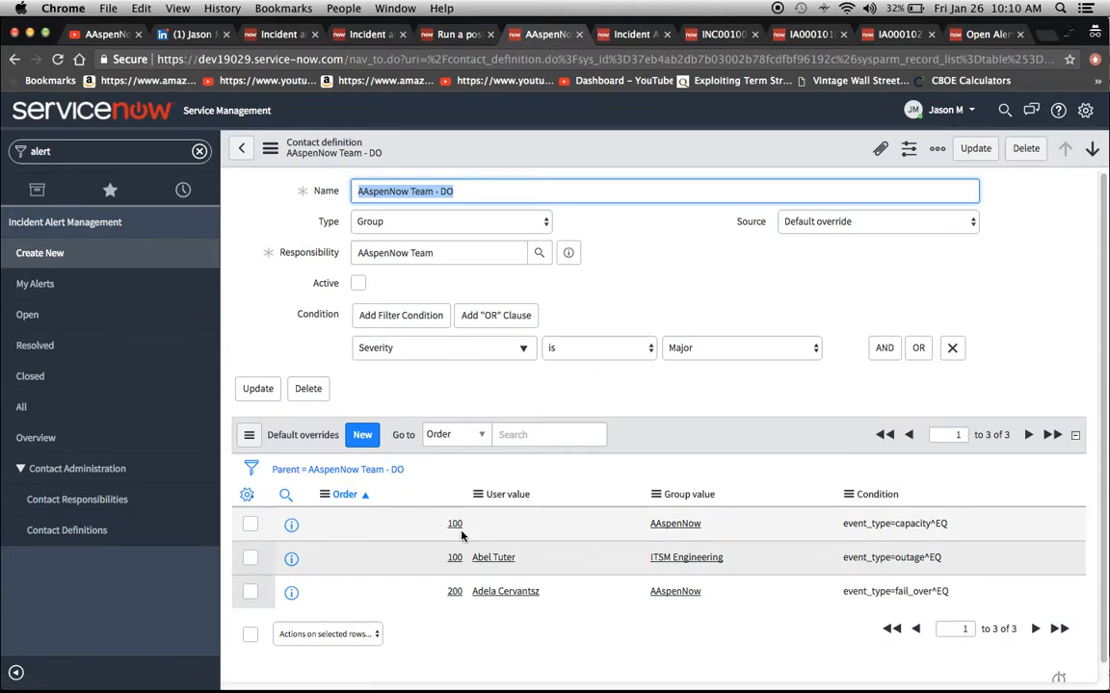
Step: Set the order of the AAspenNow capacity override to 300 in the Default overrides list
{"action": "left_click", "coordinate": [443, 536]}
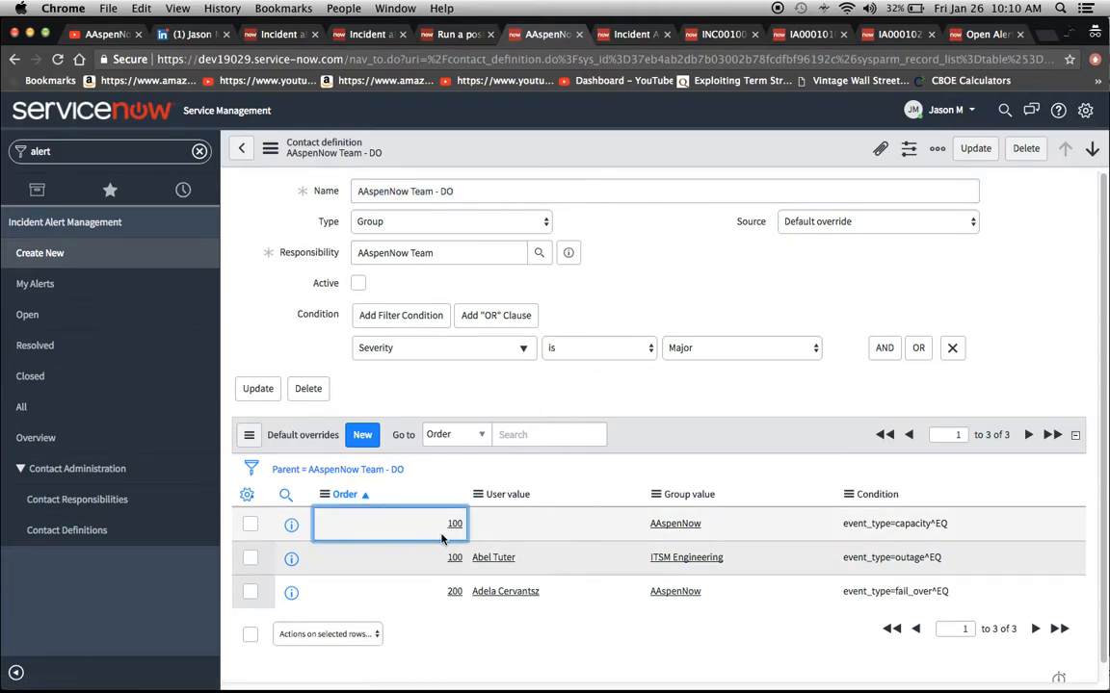
{"action": "double_click", "coordinate": [441, 536]}
{"action": "type", "text": "300"}
{"action": "key", "text": "Return"}
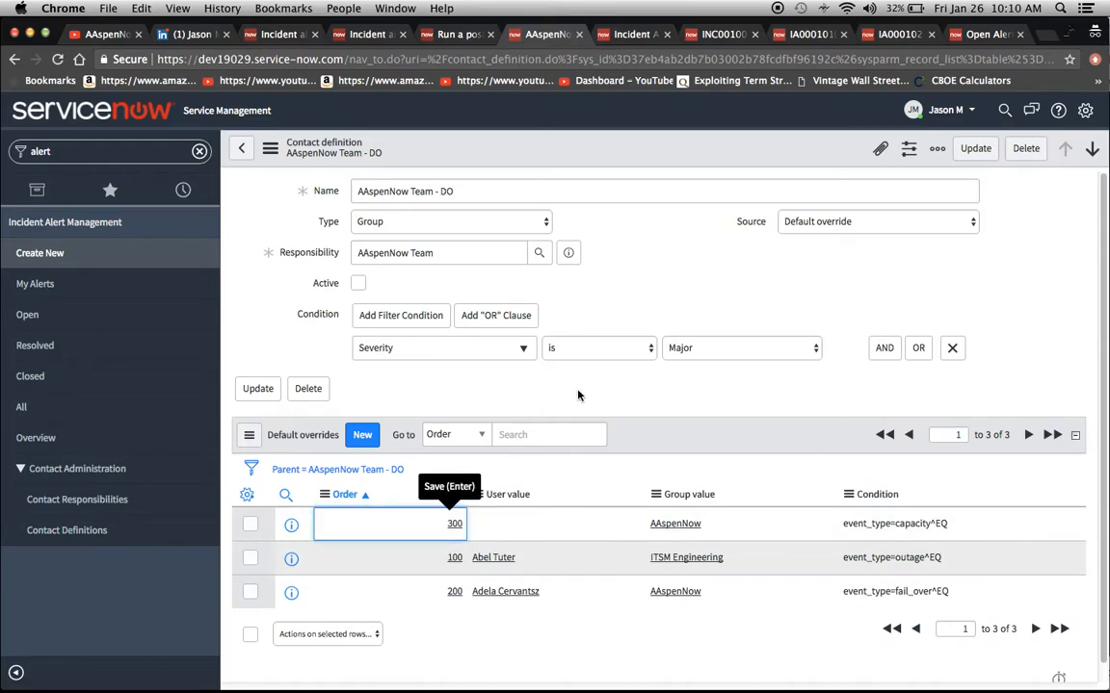
Step: Show the My Alerts list of incident alerts and add an AND filter condition on State with the operator is not one of
{"action": "left_click", "coordinate": [624, 38]}
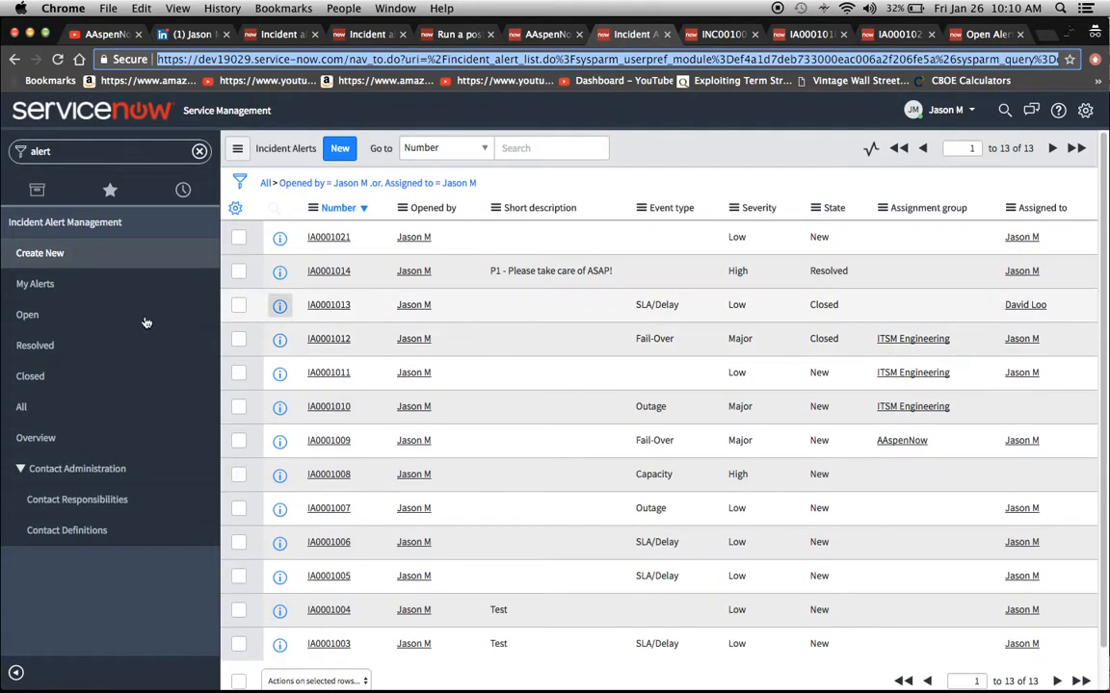
{"action": "left_click", "coordinate": [49, 284]}
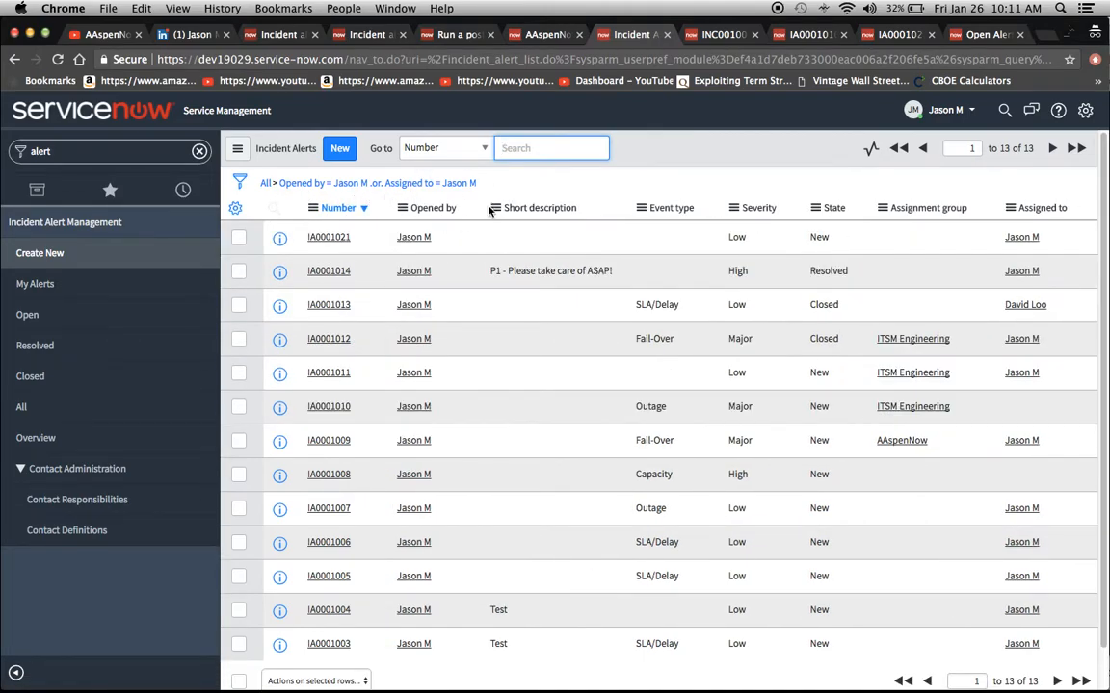
{"action": "left_click", "coordinate": [239, 182]}
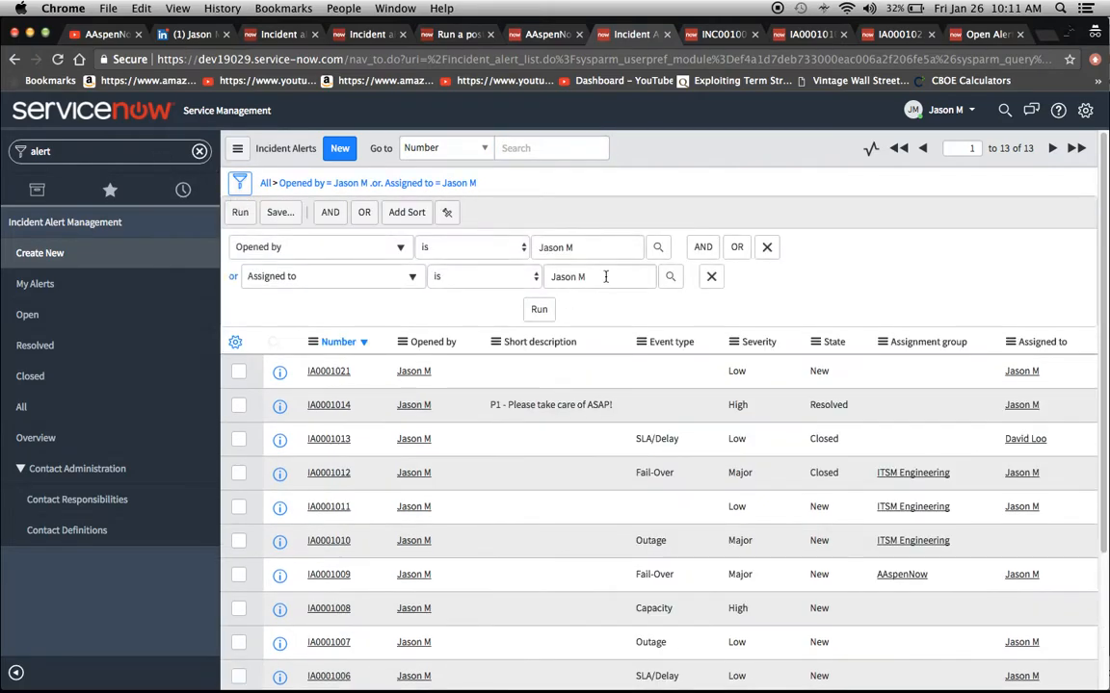
{"action": "left_click", "coordinate": [700, 248]}
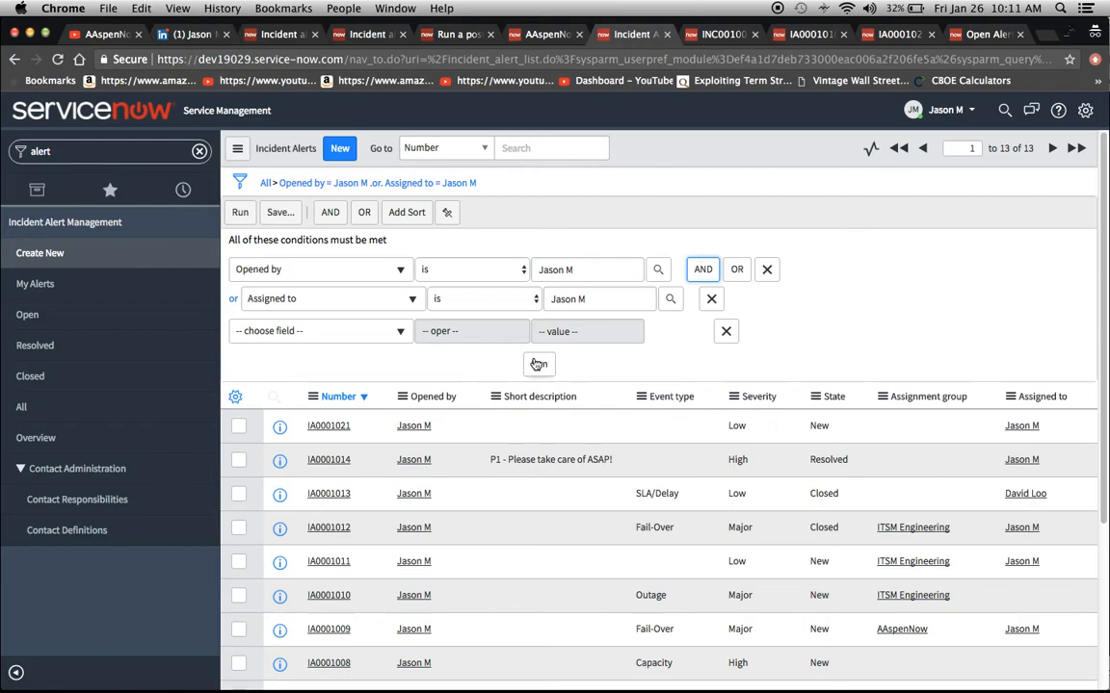
{"action": "left_click", "coordinate": [300, 331]}
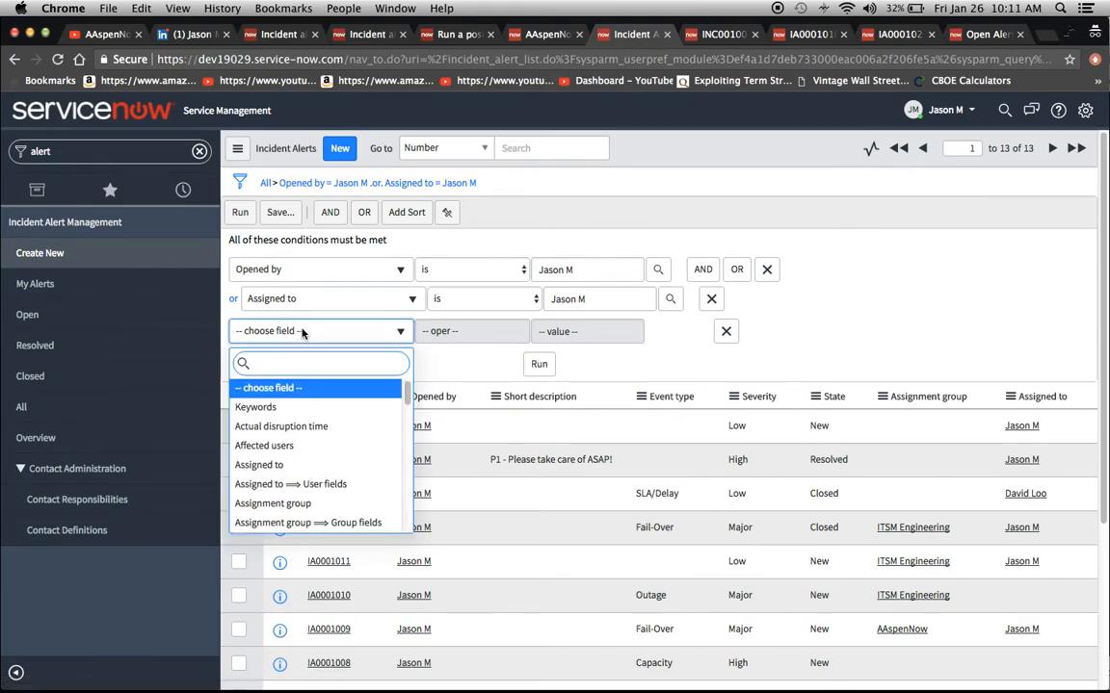
{"action": "type", "text": "state"}
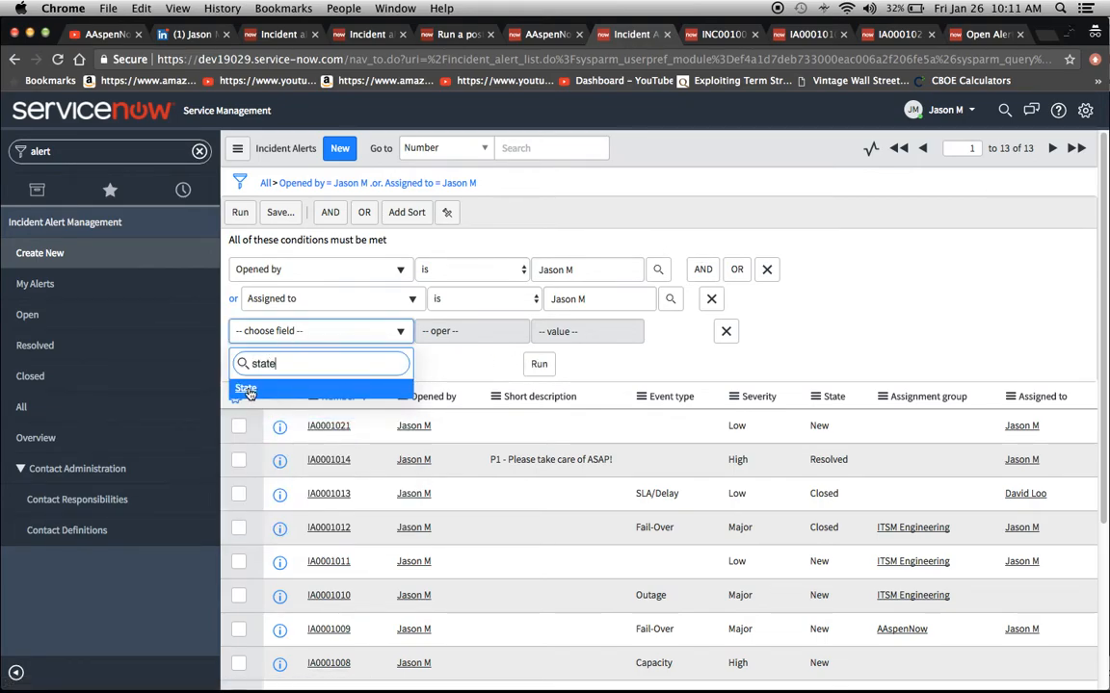
{"action": "key", "text": "Return"}
{"action": "left_click", "coordinate": [487, 332]}
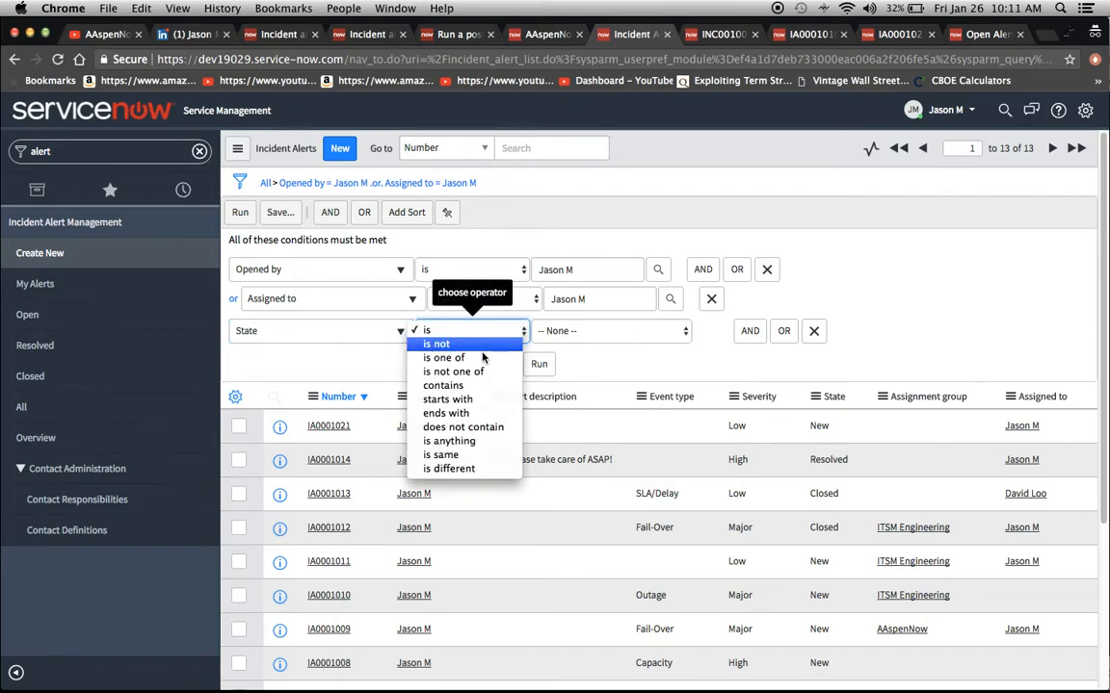
{"action": "left_click", "coordinate": [445, 372]}
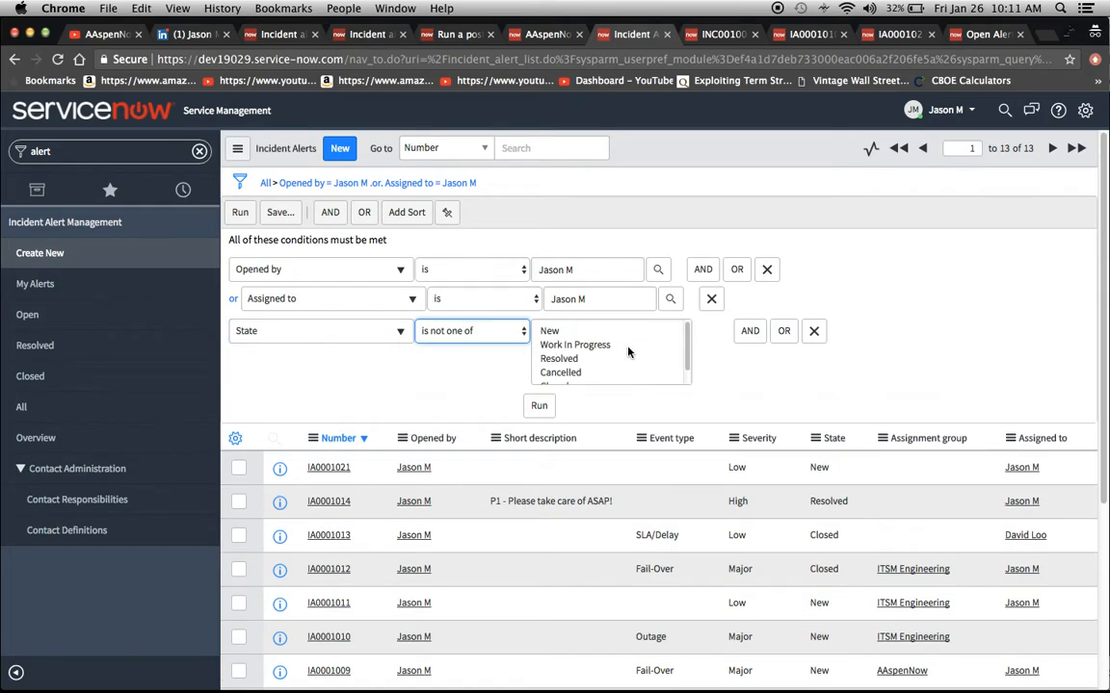
Step: Choose Resolved, Cancelled and Closed as the excluded states and run the incident alerts filter
{"action": "left_click", "coordinate": [579, 363]}
{"action": "key", "text": "shift+Down"}
{"action": "key", "text": "shift+Down"}
{"action": "left_click", "coordinate": [539, 405]}
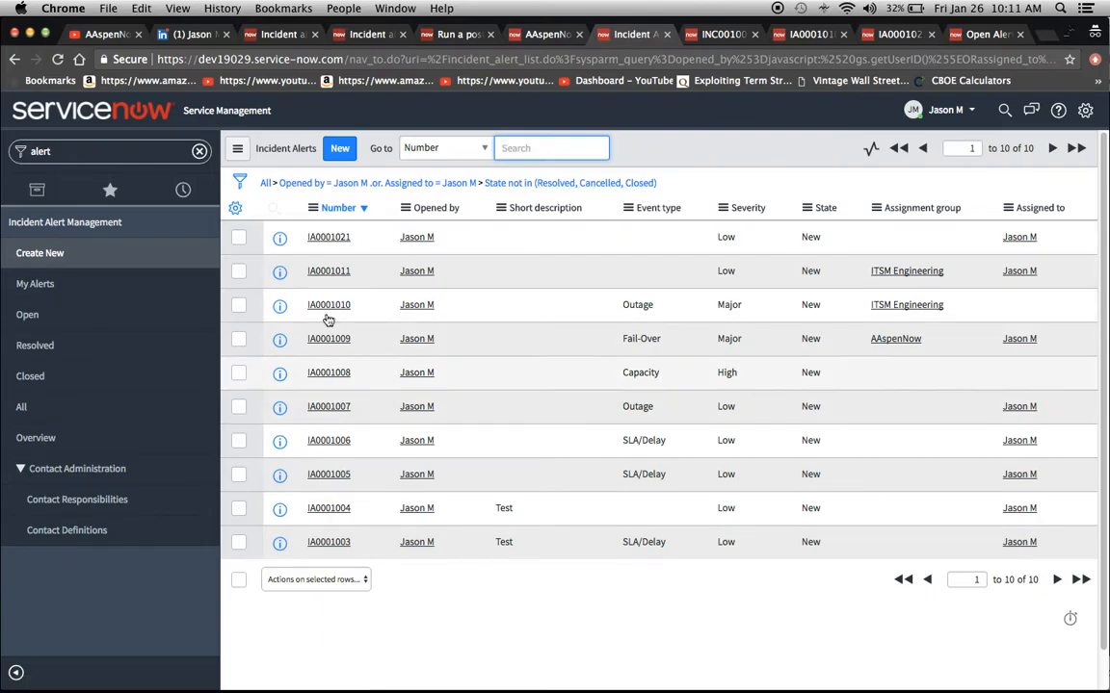
Step: Review incident INC0010018 with its affected CIs and task SLAs, and create an incident alert from it
{"action": "left_click", "coordinate": [701, 36]}
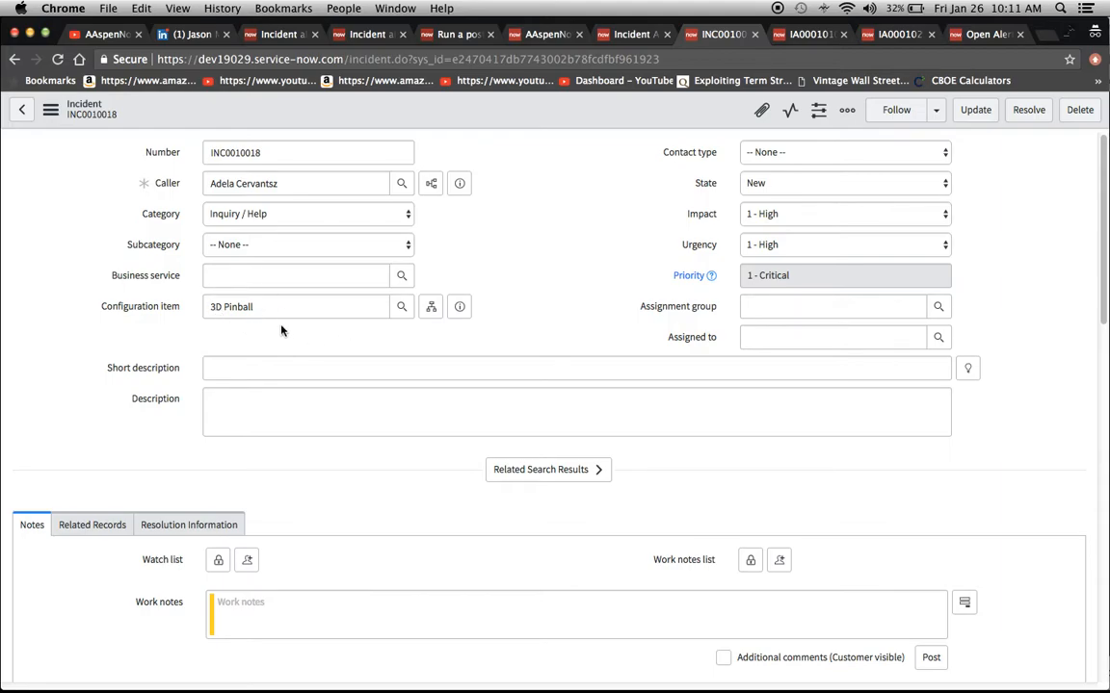
{"action": "scroll", "coordinate": [163, 356], "scroll_direction": "down", "scroll_amount": 10}
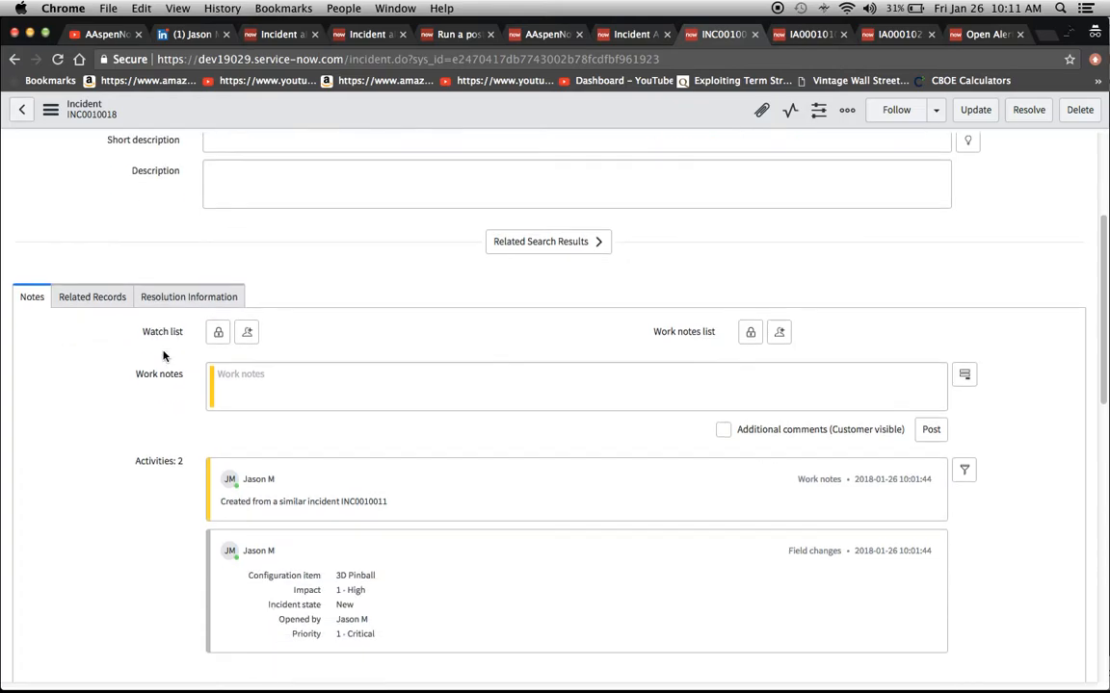
{"action": "scroll", "coordinate": [163, 356], "scroll_direction": "up", "scroll_amount": 2}
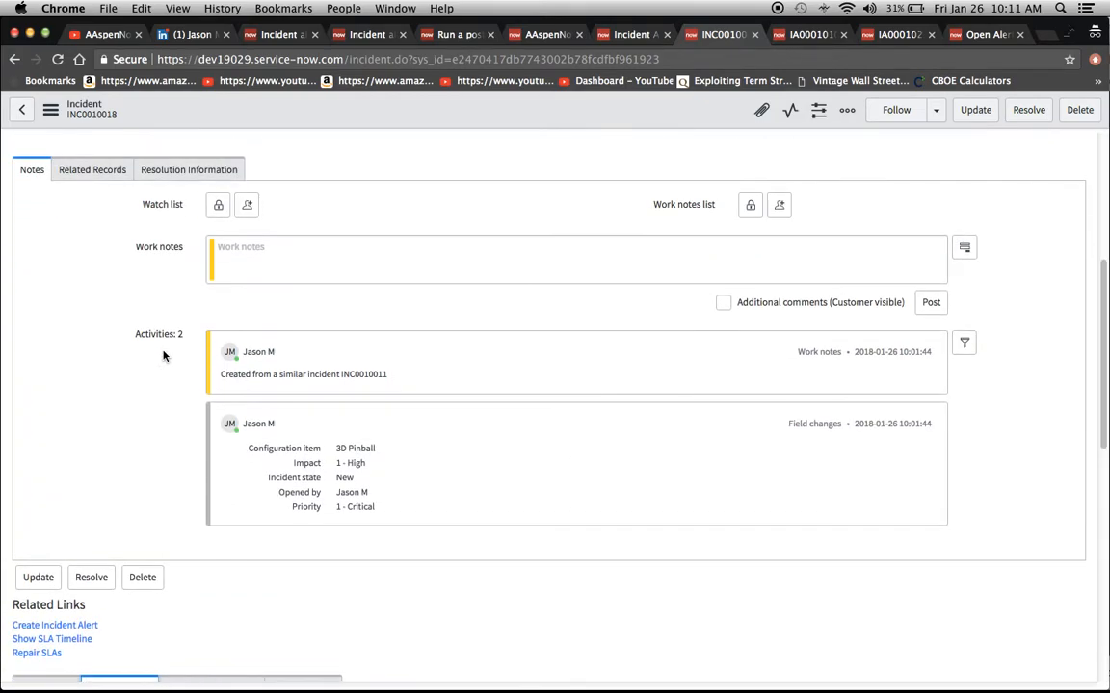
{"action": "scroll", "coordinate": [164, 356], "scroll_direction": "down", "scroll_amount": 3}
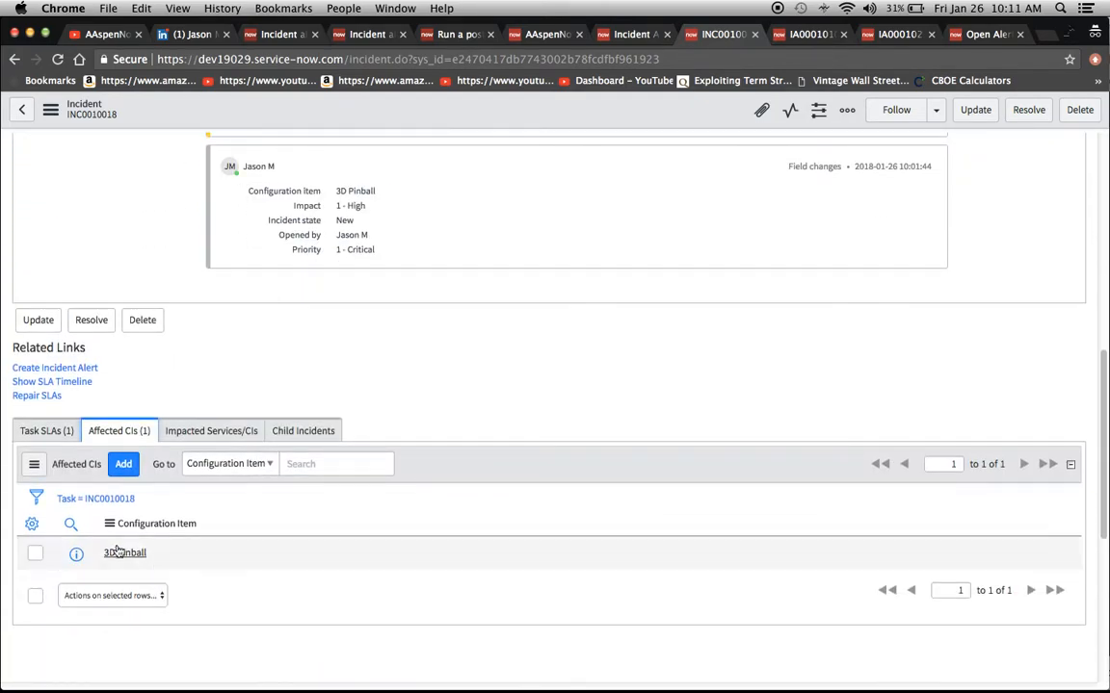
{"action": "left_click", "coordinate": [47, 436]}
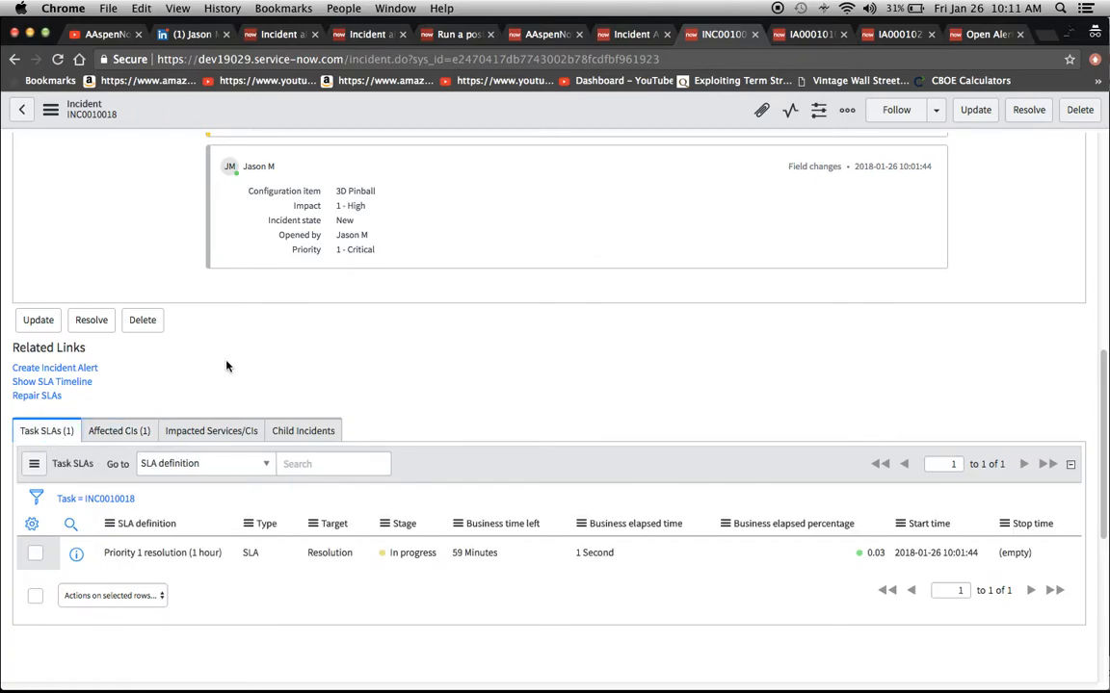
{"action": "scroll", "coordinate": [226, 365], "scroll_direction": "up", "scroll_amount": 10}
{"action": "scroll", "coordinate": [227, 361], "scroll_direction": "down", "scroll_amount": 10}
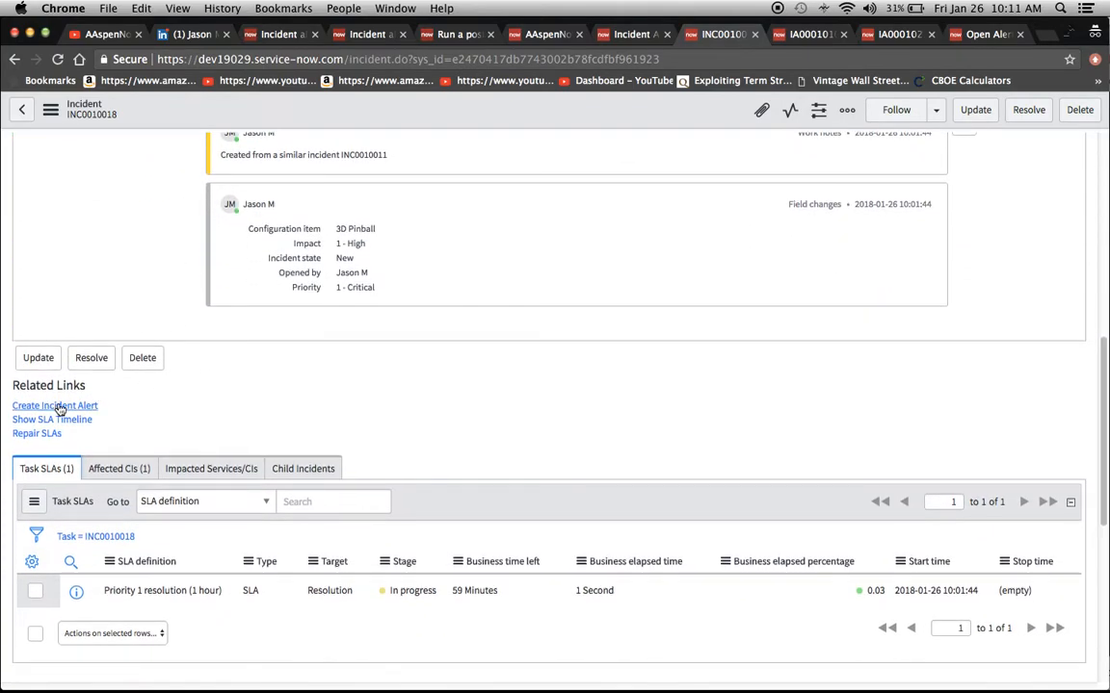
{"action": "left_click", "coordinate": [58, 406]}
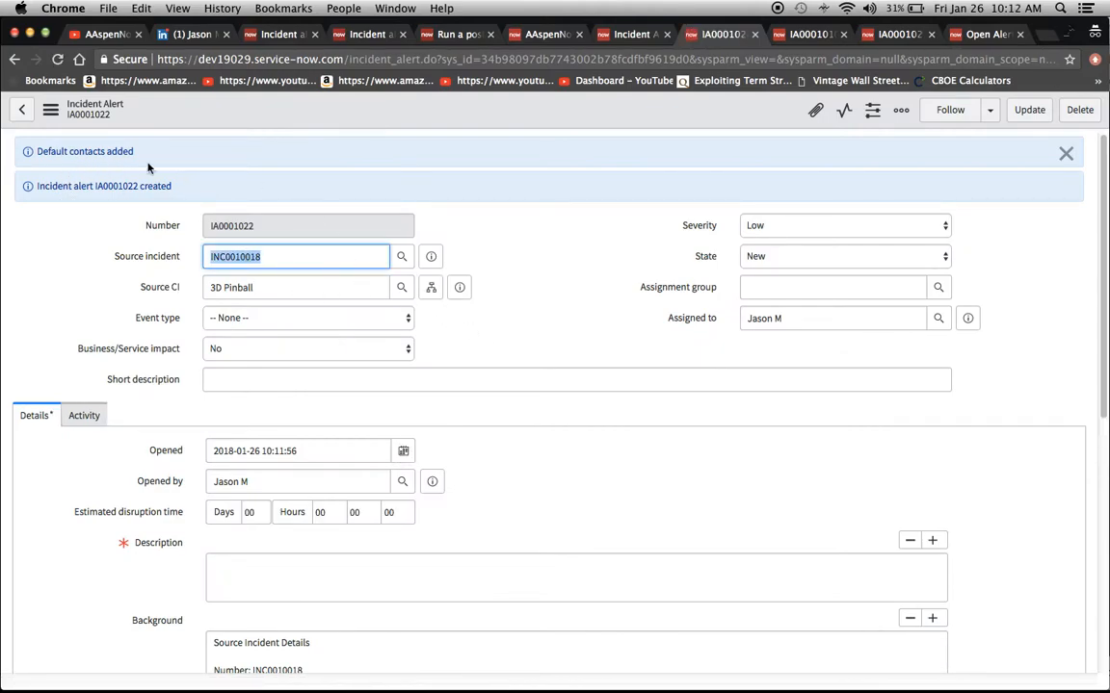
Step: Enter "Test." as the description of the new incident alert and save the record
{"action": "scroll", "coordinate": [149, 346], "scroll_direction": "down", "scroll_amount": 2}
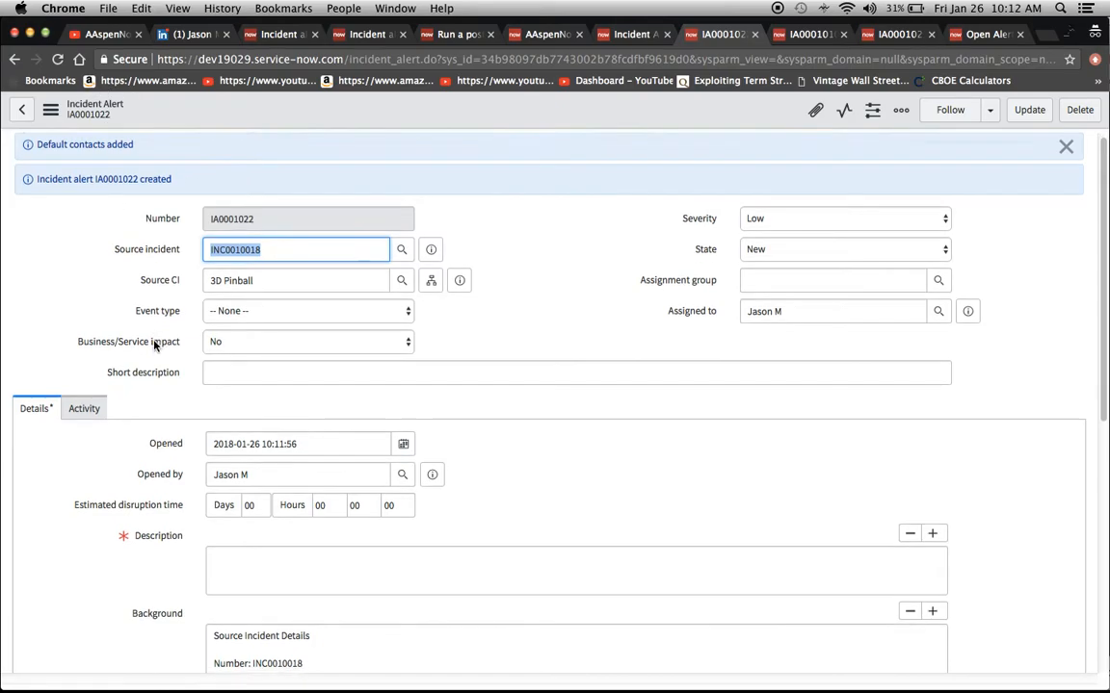
{"action": "scroll", "coordinate": [154, 279], "scroll_direction": "down", "scroll_amount": 5}
{"action": "left_click", "coordinate": [314, 364]}
{"action": "type", "text": "Test."}
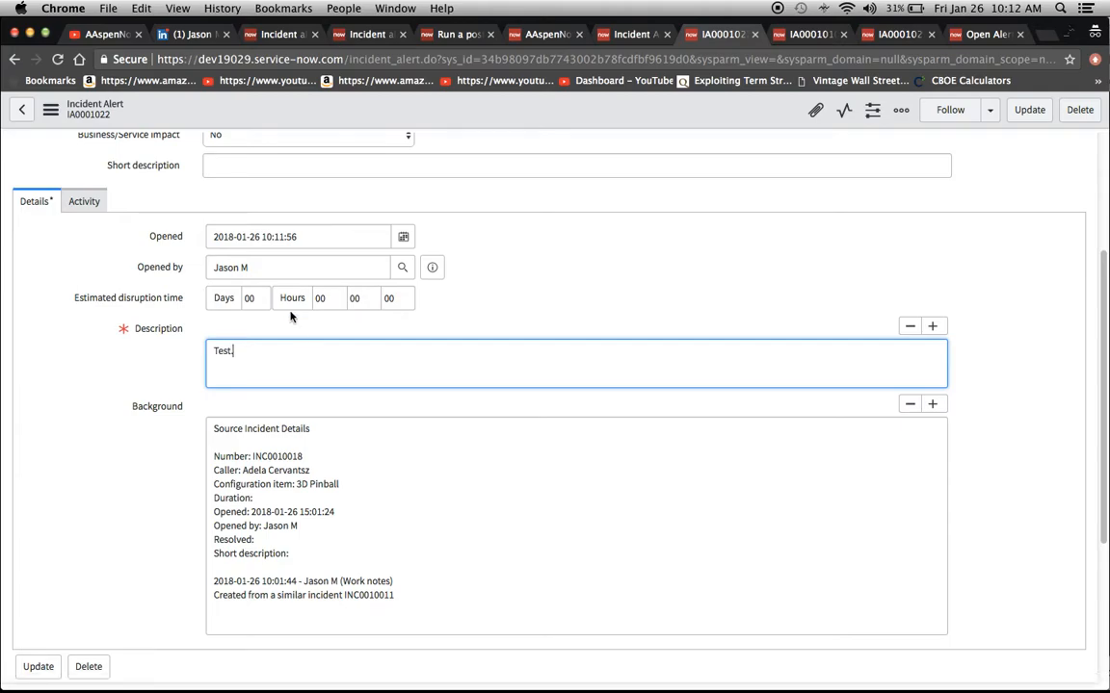
{"action": "left_click", "coordinate": [50, 109]}
{"action": "left_click", "coordinate": [68, 124]}
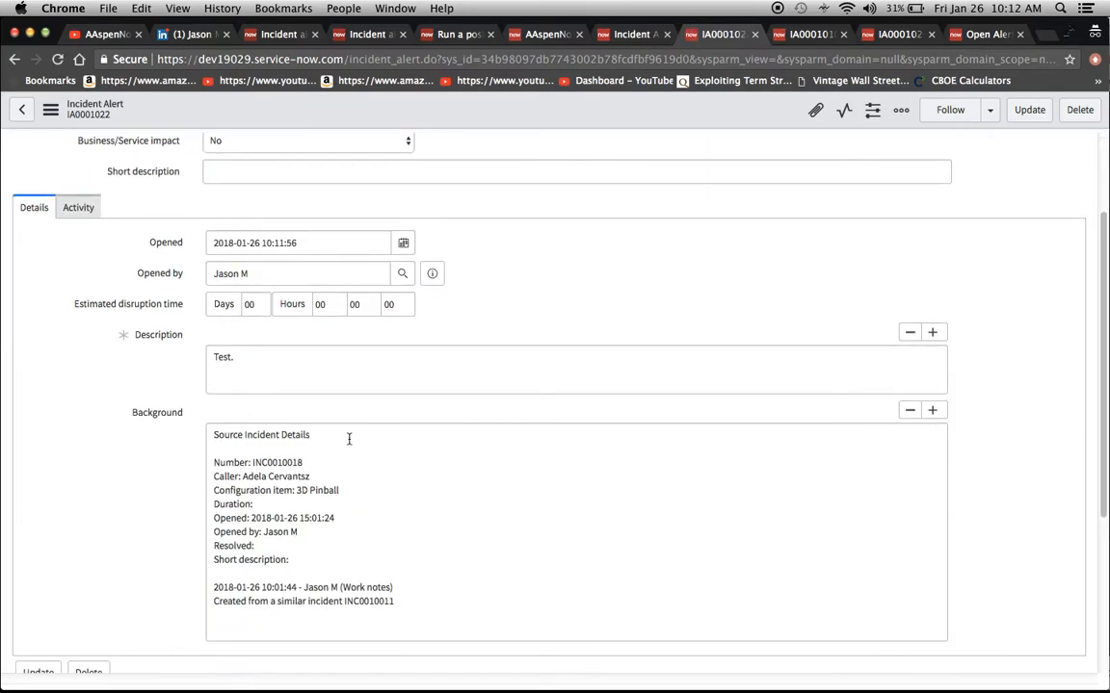
Step: Review the alert's related incident alert tasks, user contacts, group contacts and related incidents
{"action": "scroll", "coordinate": [158, 482], "scroll_direction": "down", "scroll_amount": 5}
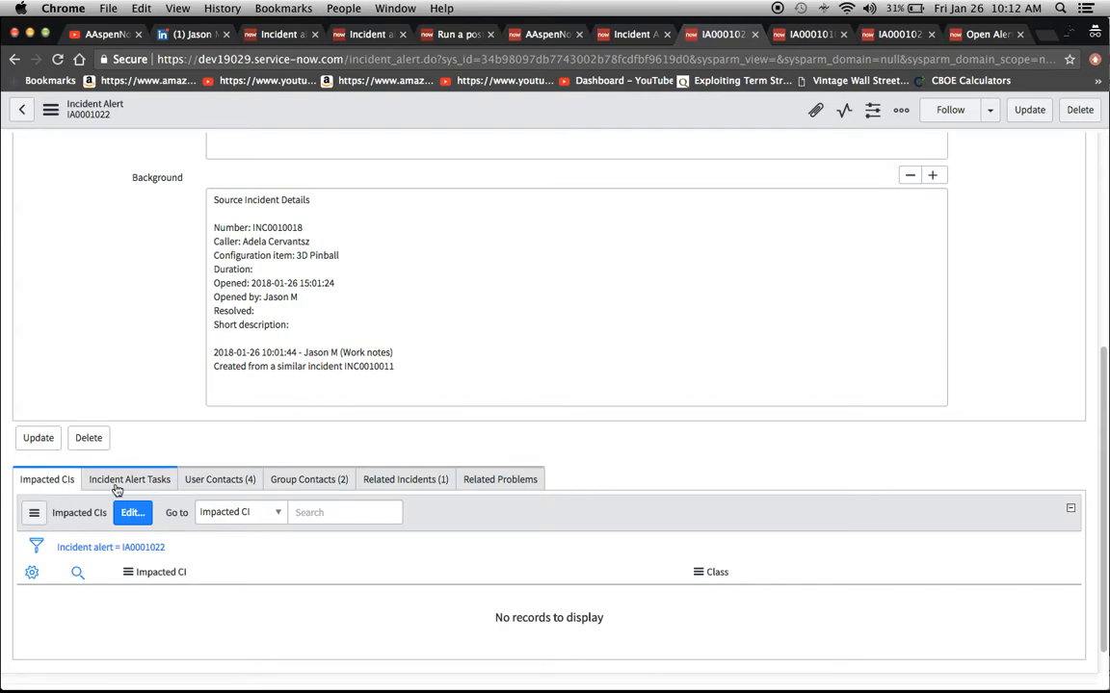
{"action": "left_click", "coordinate": [149, 489]}
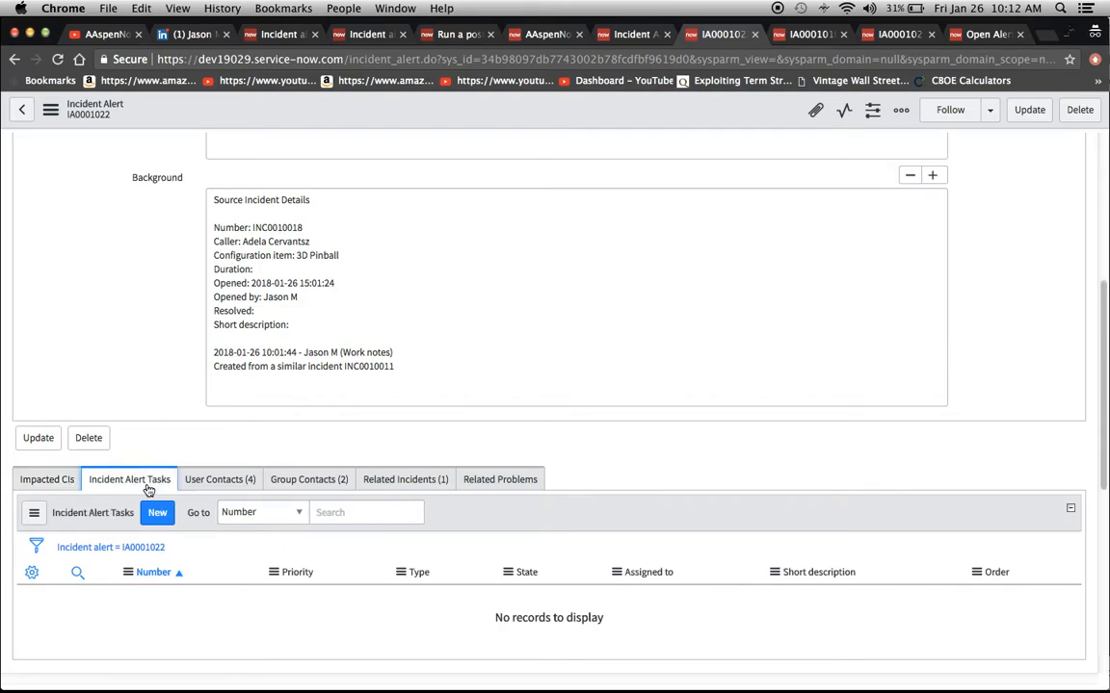
{"action": "left_click", "coordinate": [230, 489]}
{"action": "scroll", "coordinate": [312, 502], "scroll_direction": "down", "scroll_amount": 2}
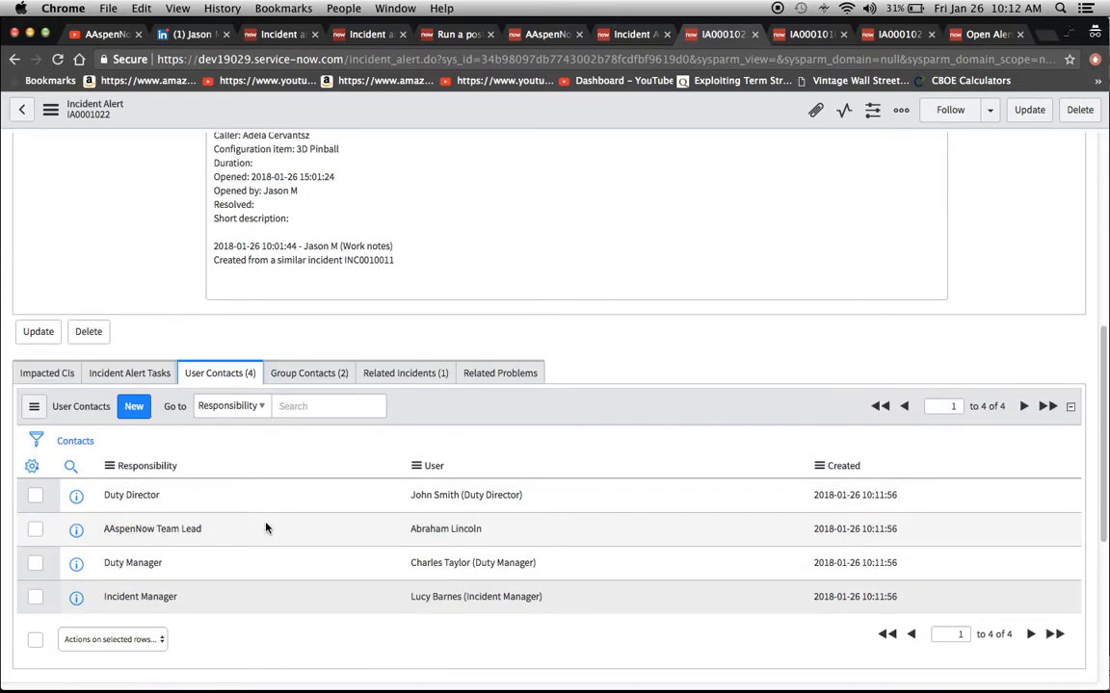
{"action": "left_click", "coordinate": [314, 377]}
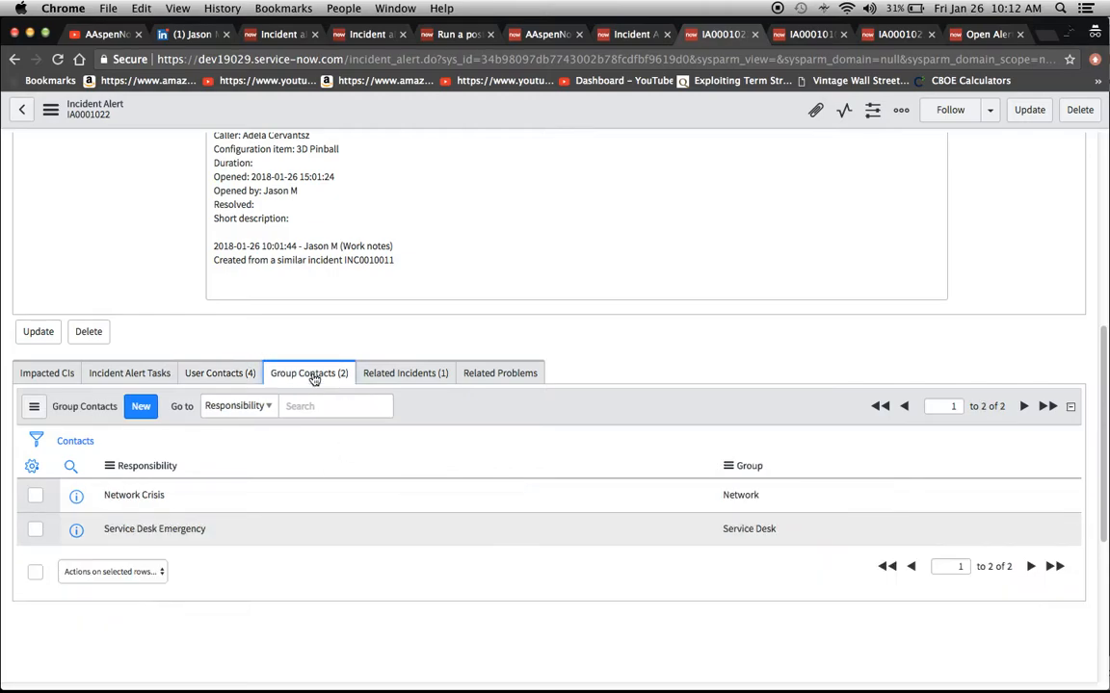
{"action": "left_click", "coordinate": [414, 381]}
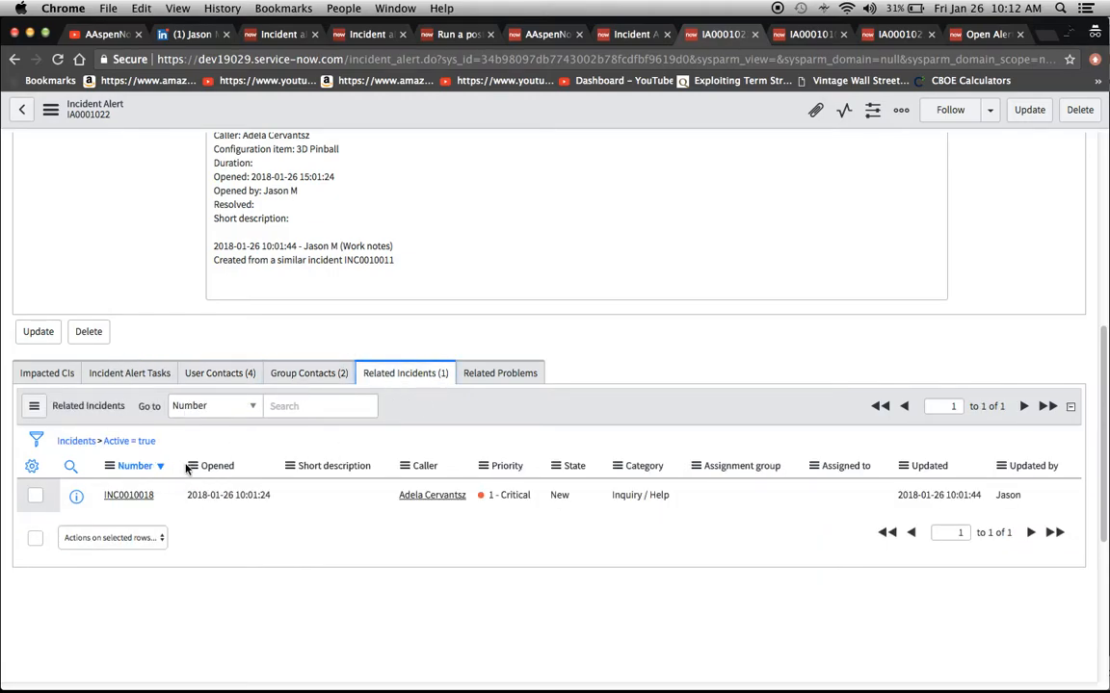
Step: Find the 3D Pinball configuration item by searching for 3d, add it to the alert's impacted CIs and save the list
{"action": "left_click", "coordinate": [53, 376]}
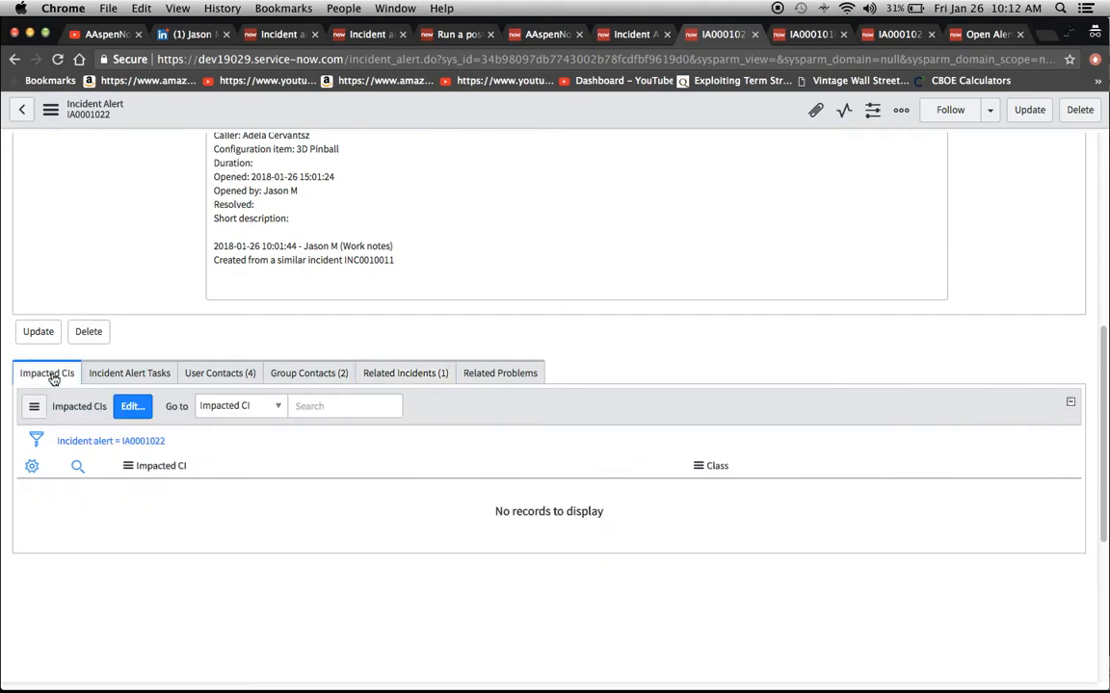
{"action": "left_click", "coordinate": [133, 408]}
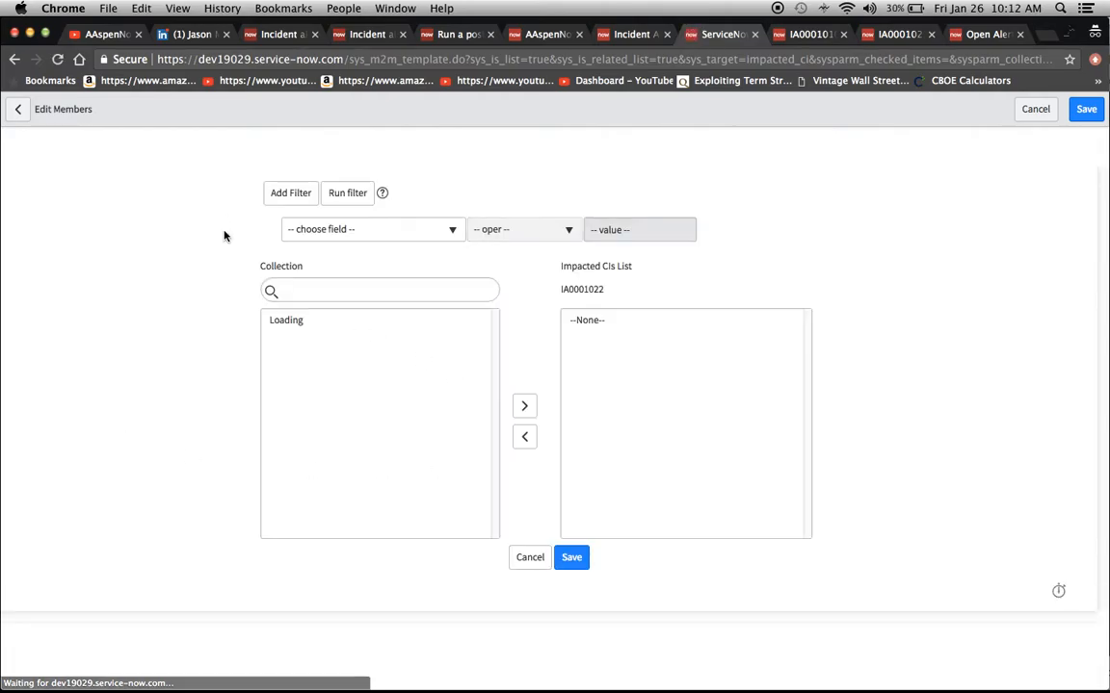
{"action": "left_click", "coordinate": [352, 290]}
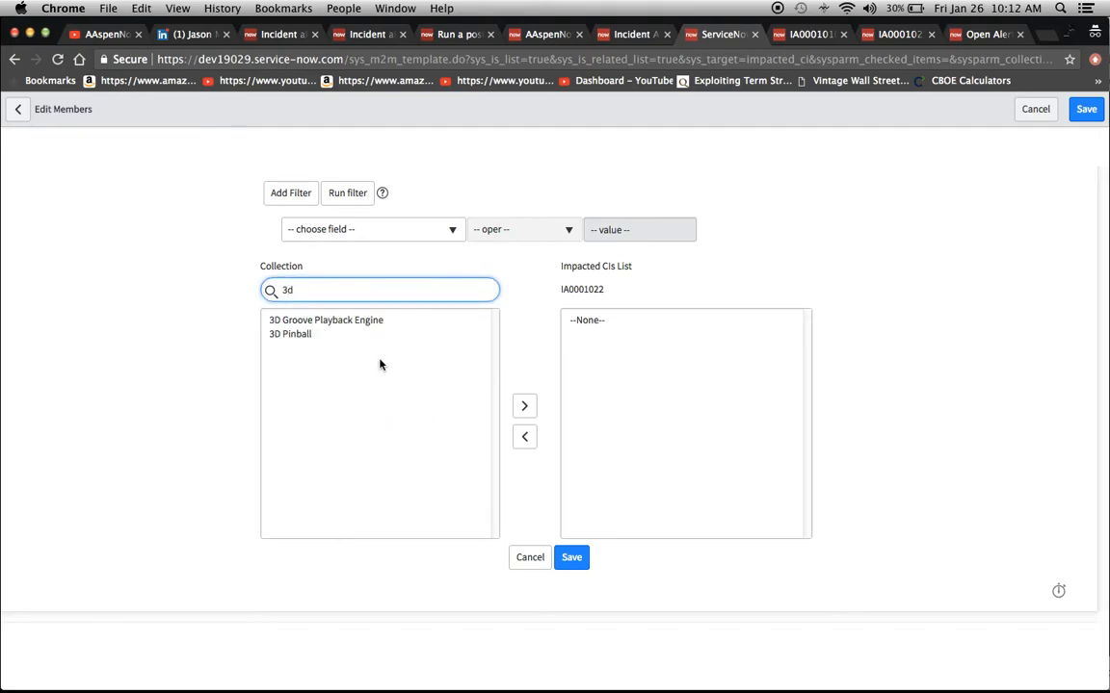
{"action": "left_click", "coordinate": [292, 333]}
{"action": "left_click", "coordinate": [524, 405]}
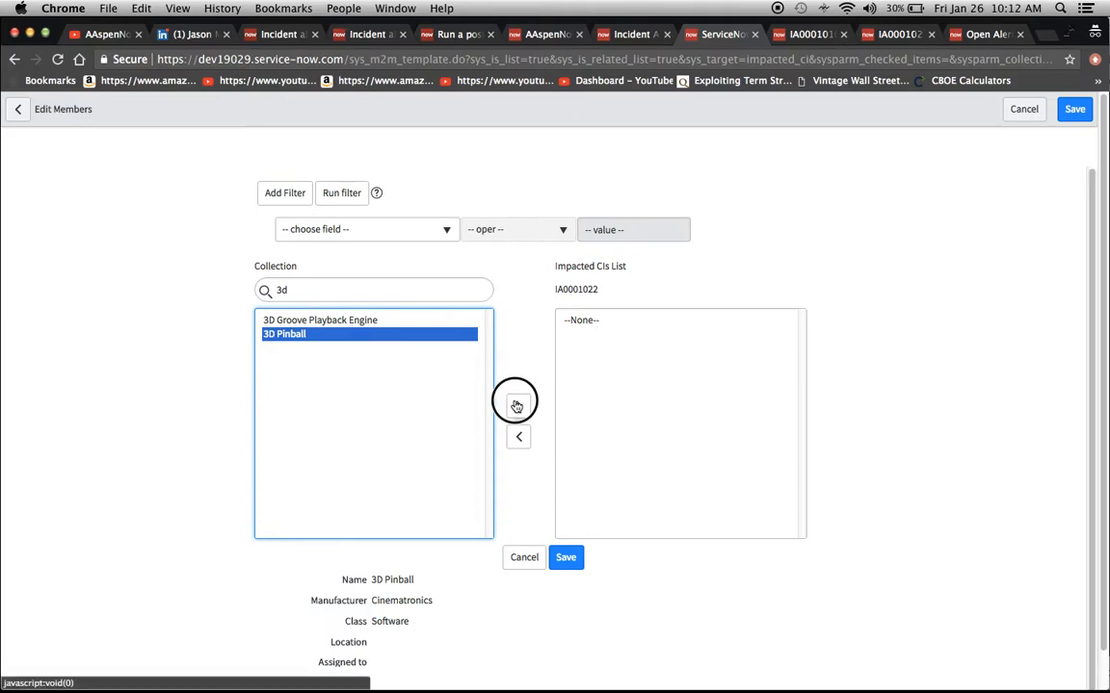
{"action": "left_click", "coordinate": [571, 557]}
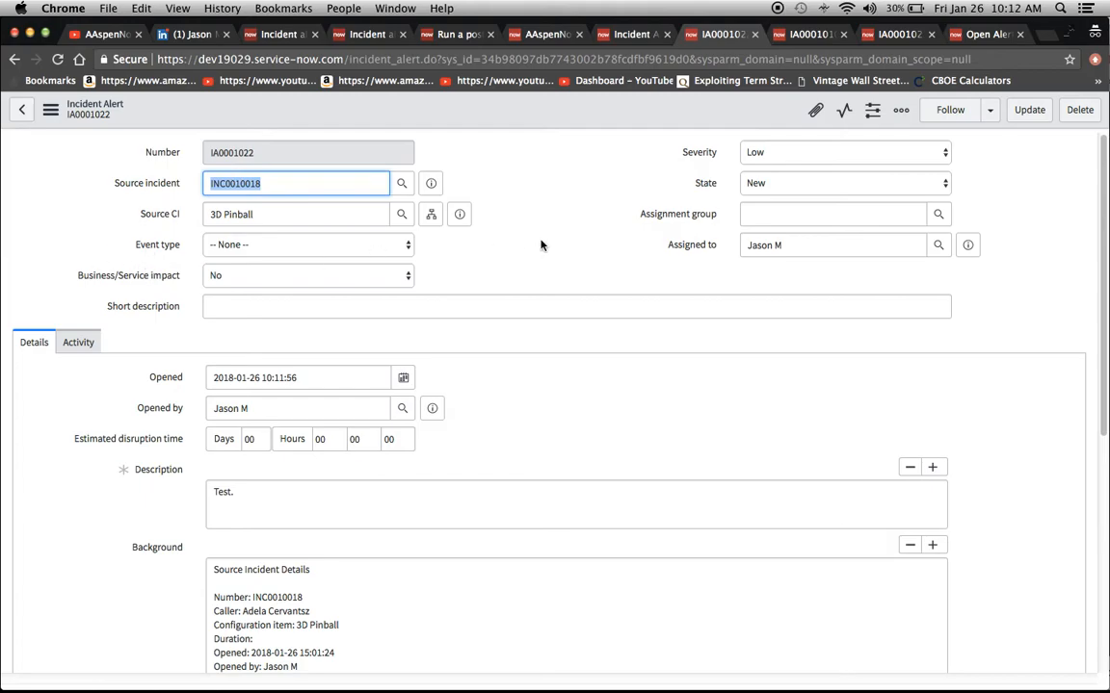
Step: Start a new incident alert task with the short description "Need a conference call" and the type Initiate conference call
{"action": "scroll", "coordinate": [541, 245], "scroll_direction": "down", "scroll_amount": 5}
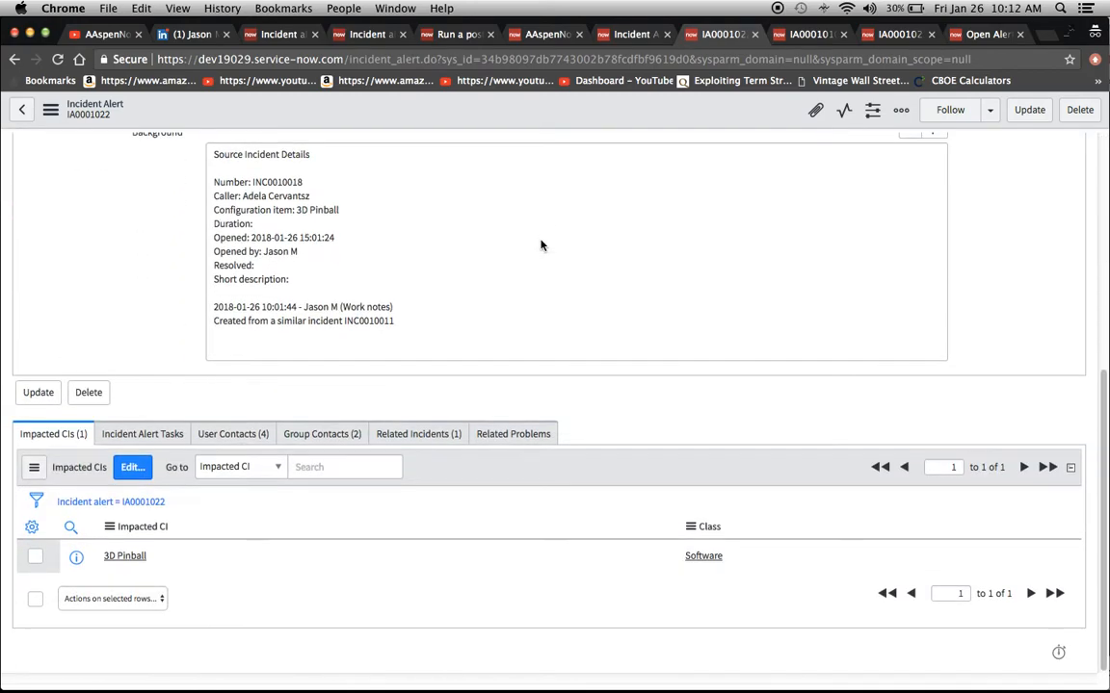
{"action": "left_click", "coordinate": [144, 435]}
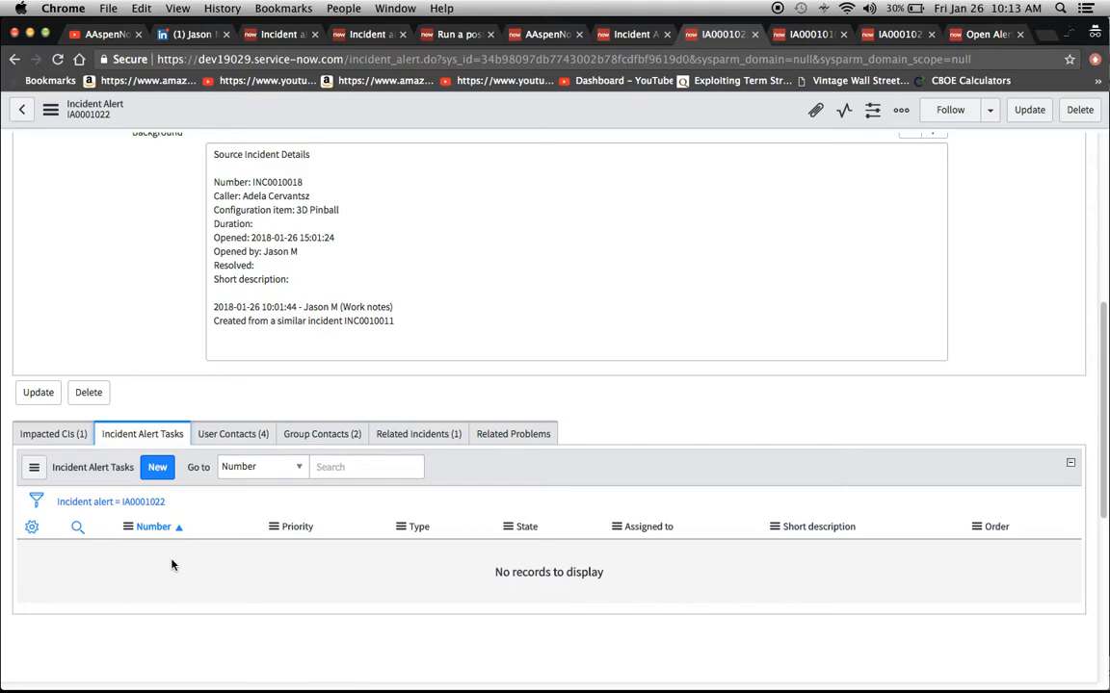
{"action": "scroll", "coordinate": [172, 564], "scroll_direction": "up", "scroll_amount": 5}
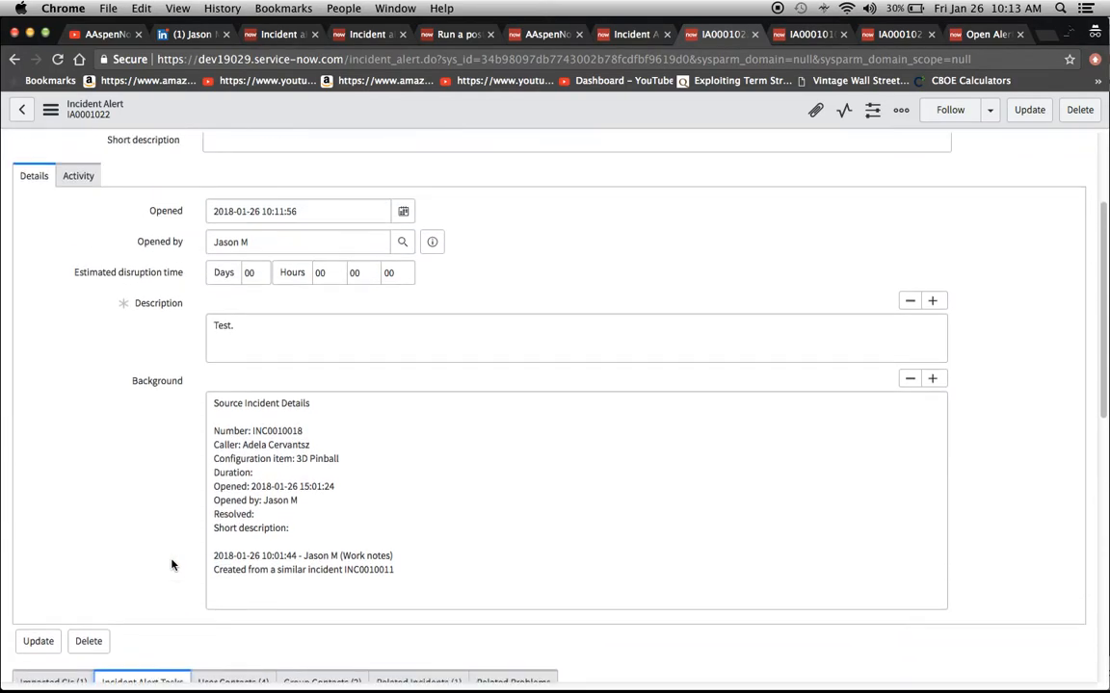
{"action": "scroll", "coordinate": [172, 564], "scroll_direction": "down", "scroll_amount": 3}
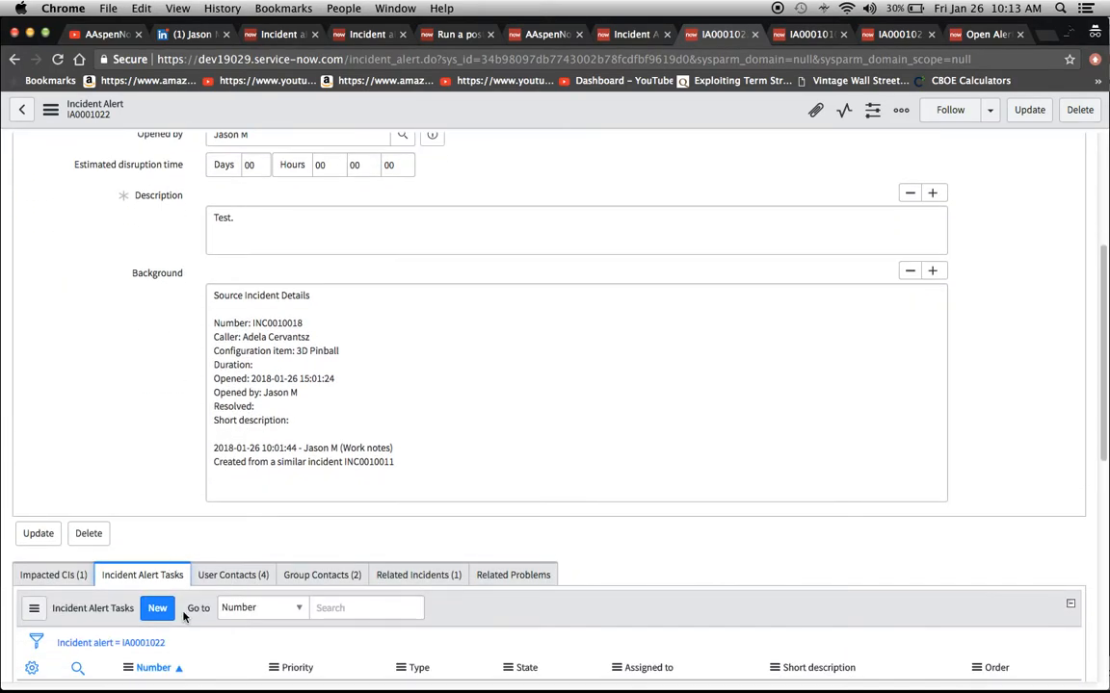
{"action": "scroll", "coordinate": [171, 564], "scroll_direction": "down", "scroll_amount": 1}
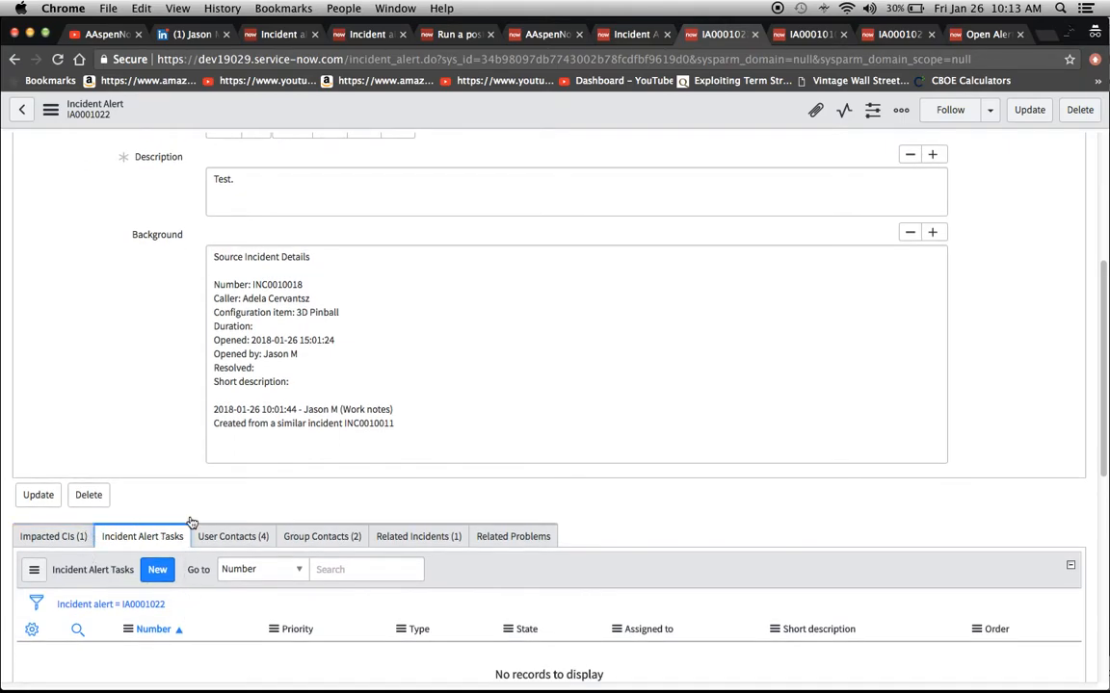
{"action": "left_click", "coordinate": [155, 572]}
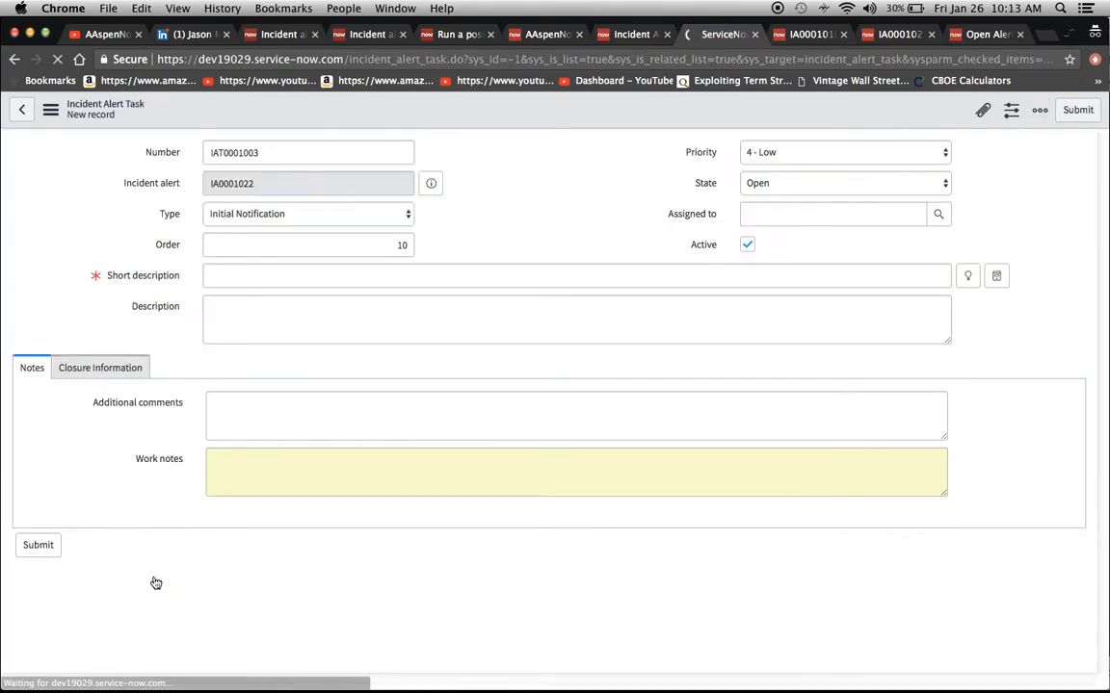
{"action": "left_click", "coordinate": [250, 278]}
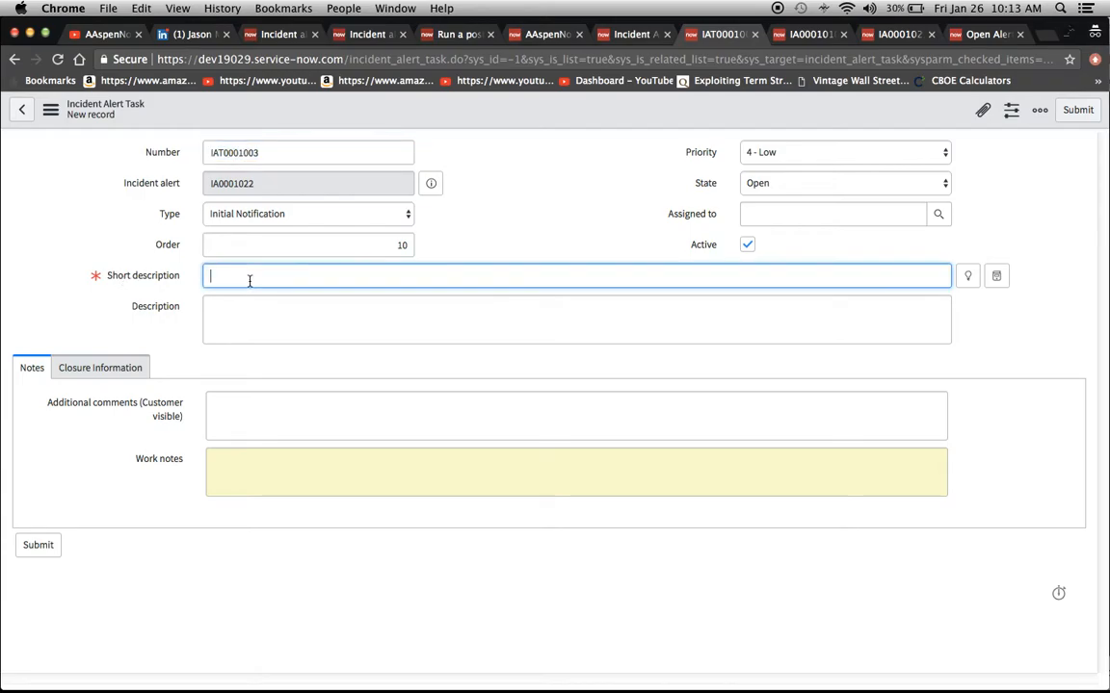
{"action": "type", "text": "Need a conference call"}
{"action": "left_click", "coordinate": [366, 214]}
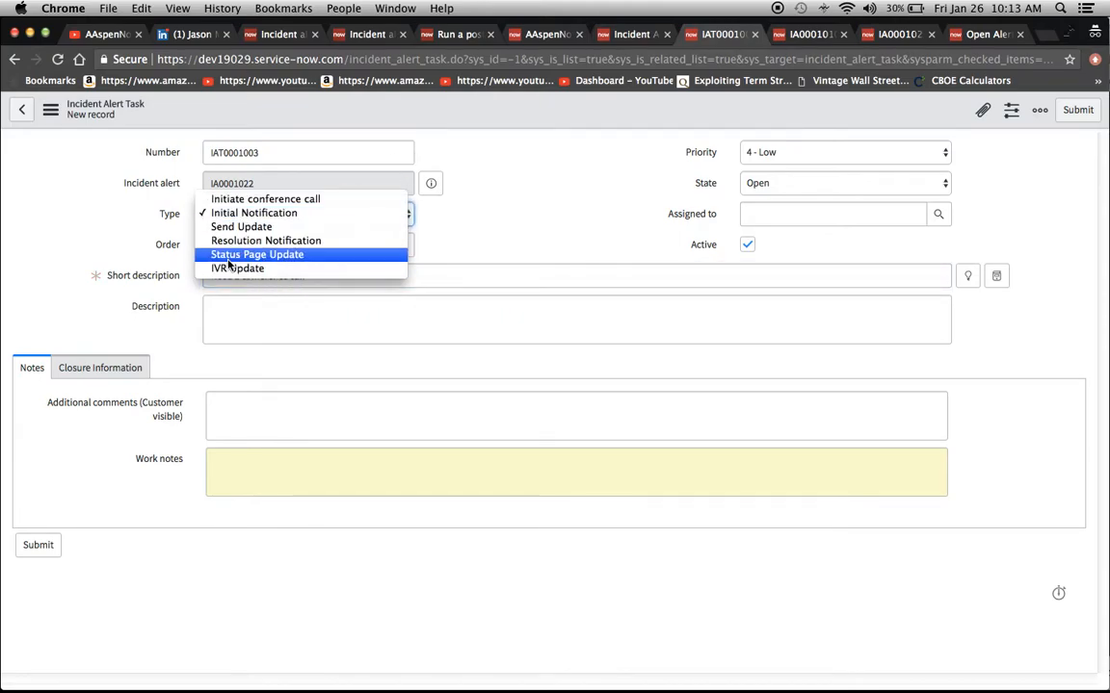
{"action": "left_click", "coordinate": [236, 200]}
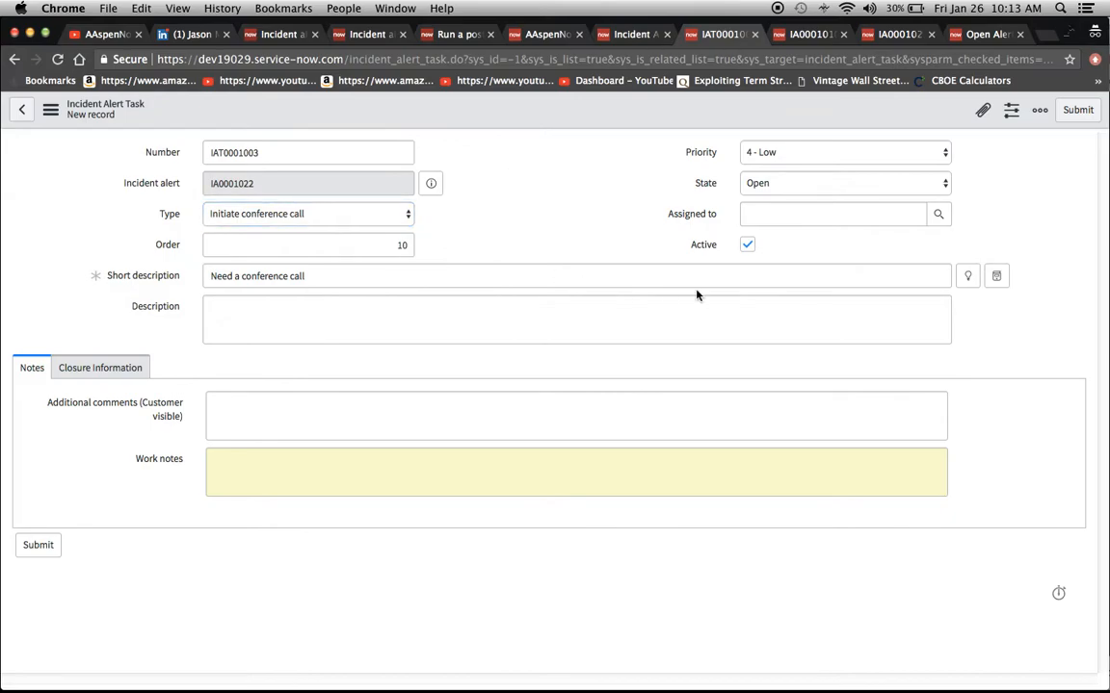
Step: Assign the conference call task to a person from the user lookup list and save the task
{"action": "left_click", "coordinate": [812, 217]}
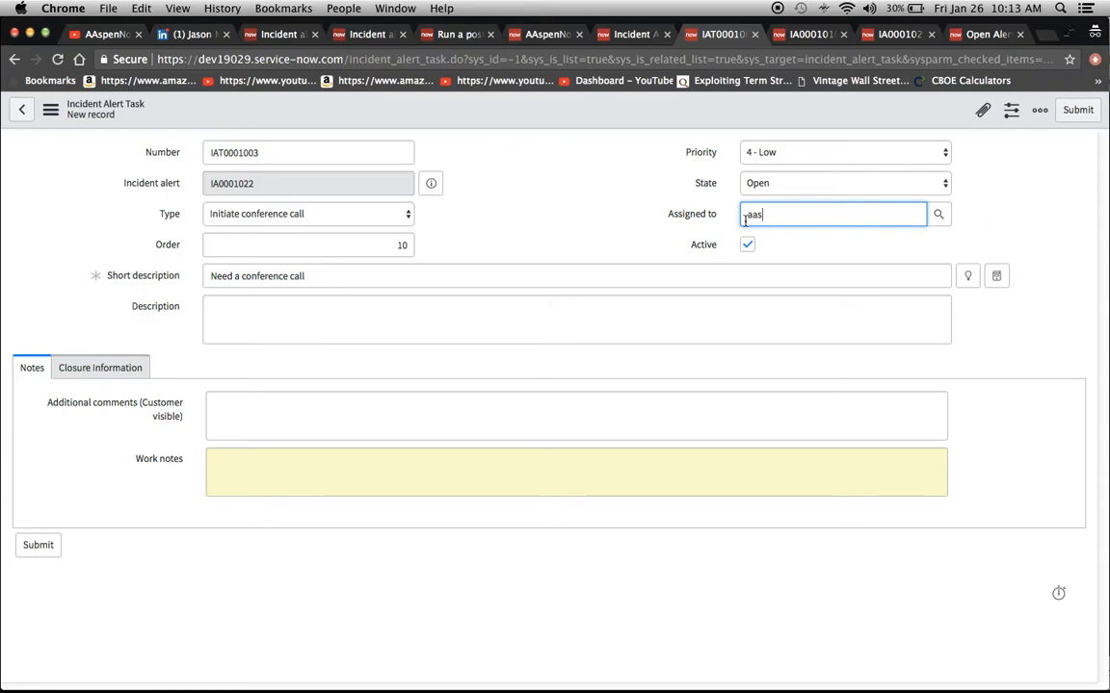
{"action": "left_click", "coordinate": [938, 215]}
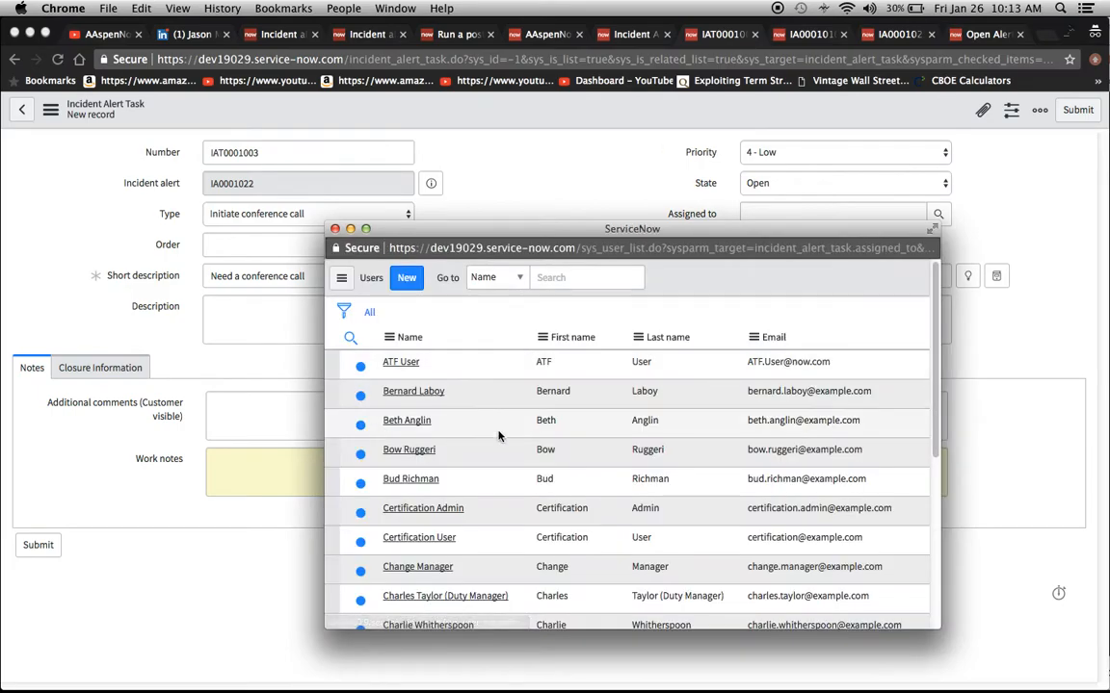
{"action": "scroll", "coordinate": [458, 433], "scroll_direction": "down", "scroll_amount": 2}
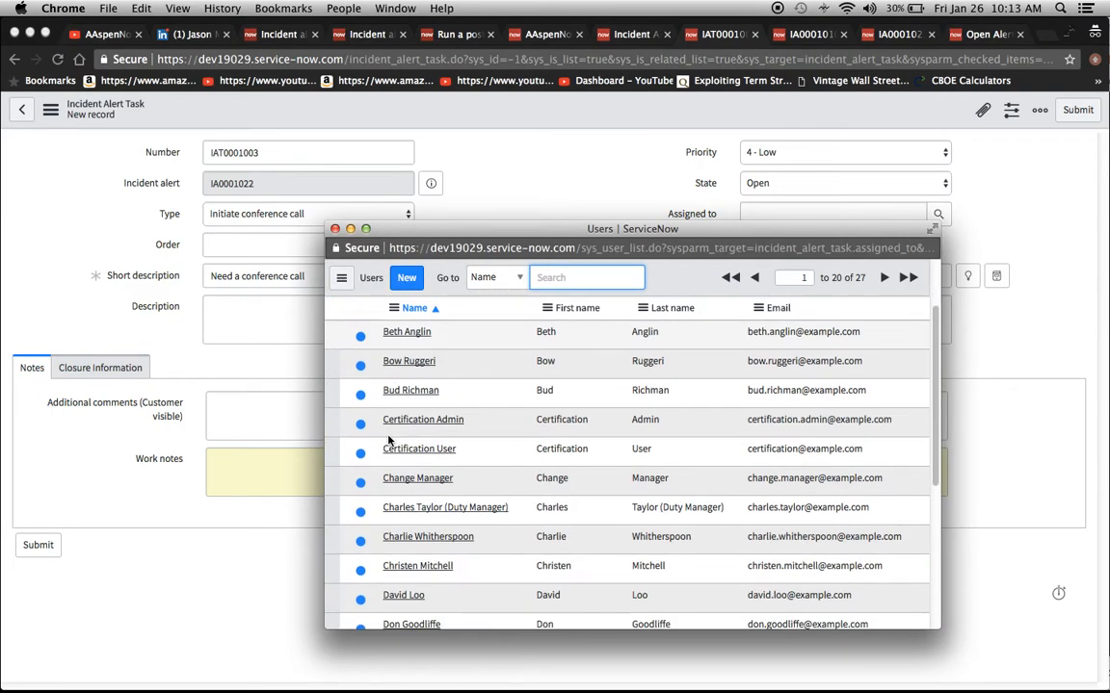
{"action": "left_click", "coordinate": [431, 390]}
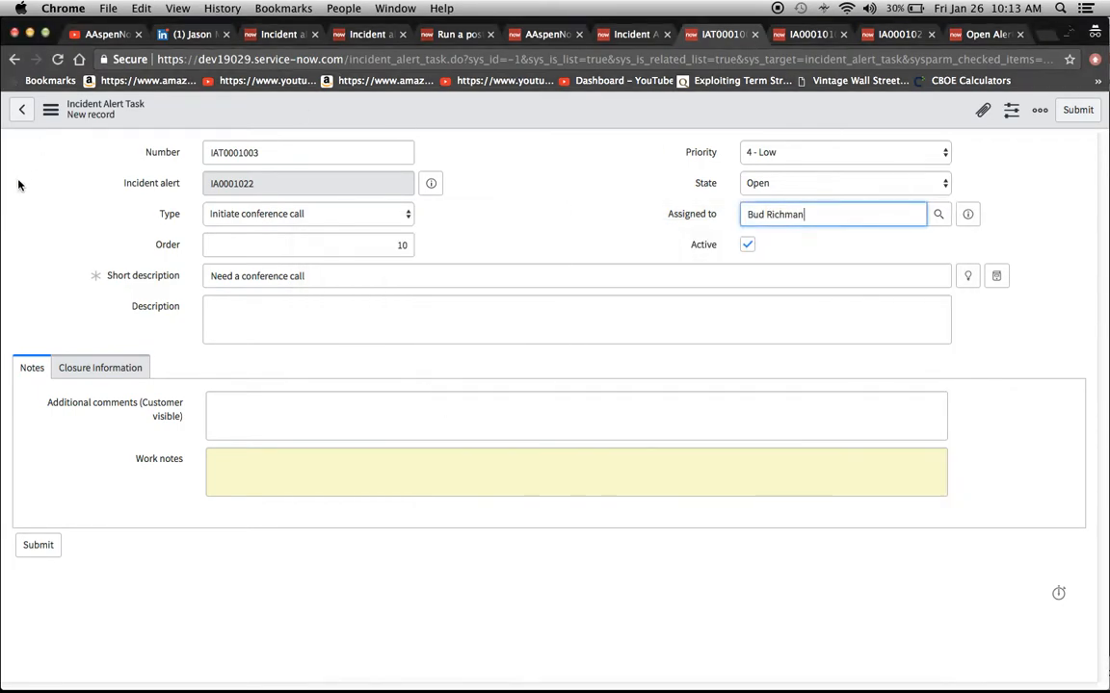
{"action": "left_click", "coordinate": [51, 110]}
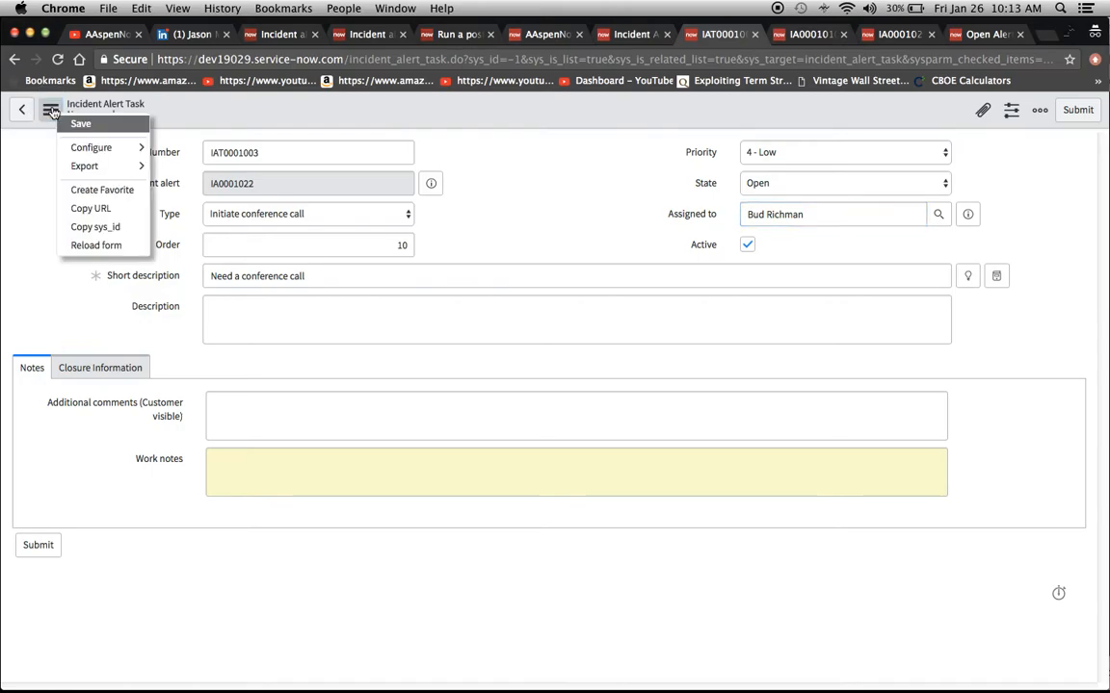
{"action": "left_click", "coordinate": [74, 118]}
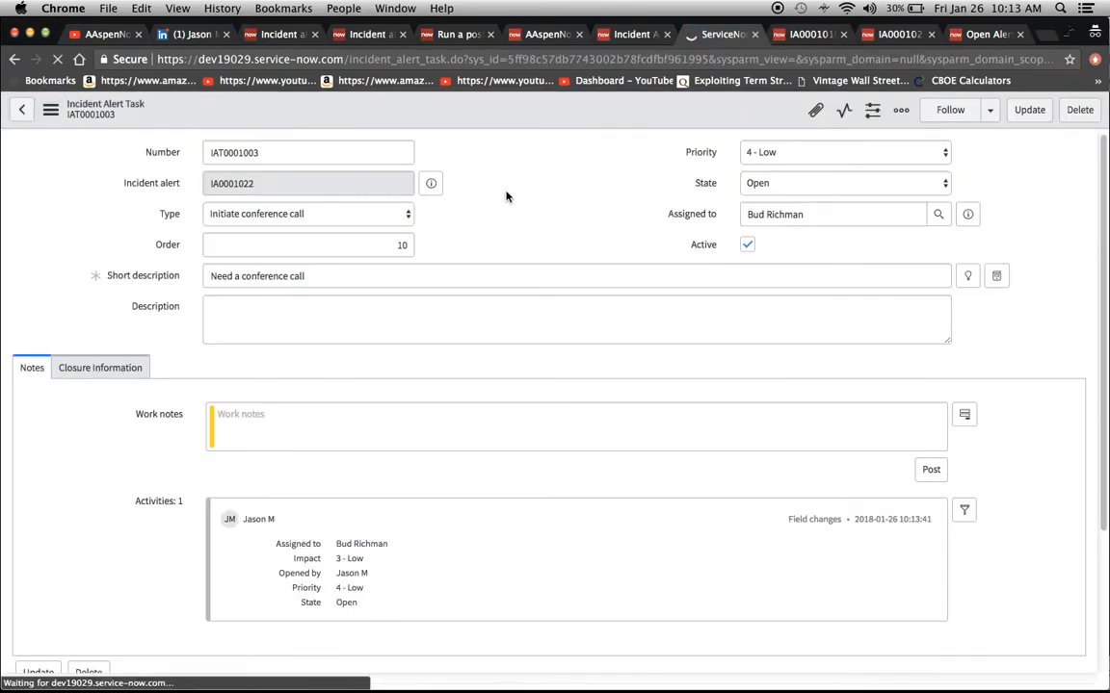
{"action": "scroll", "coordinate": [495, 416], "scroll_direction": "down", "scroll_amount": 2}
{"action": "scroll", "coordinate": [496, 418], "scroll_direction": "down", "scroll_amount": 3}
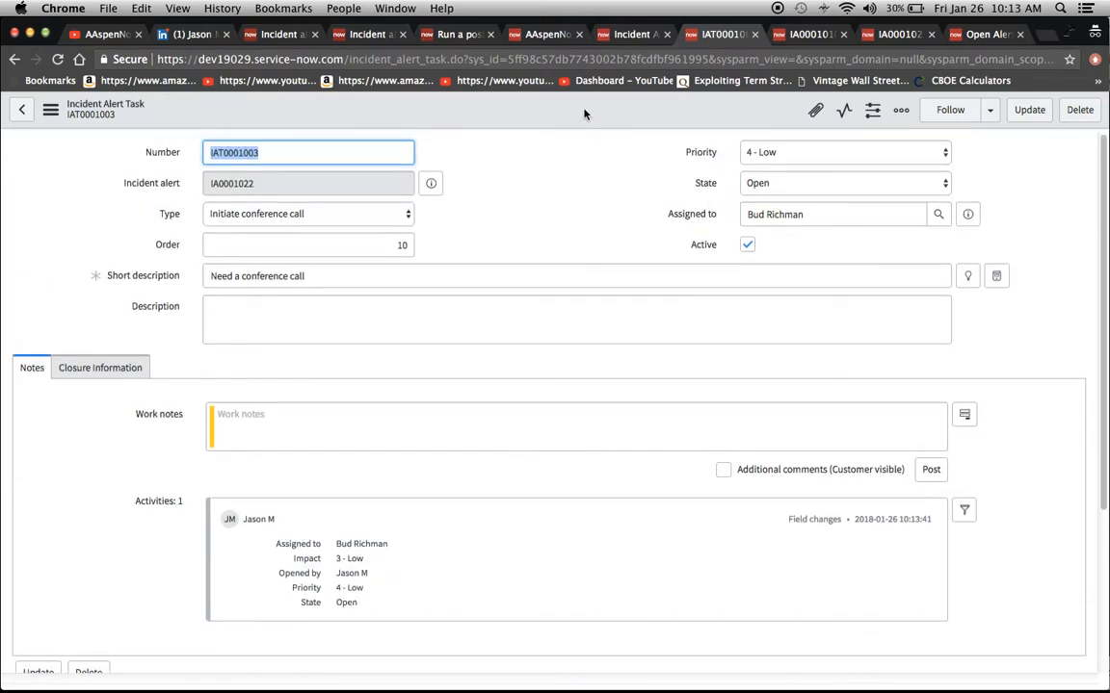
{"action": "right_click", "coordinate": [583, 114]}
{"action": "mouse_move", "coordinate": [653, 228]}
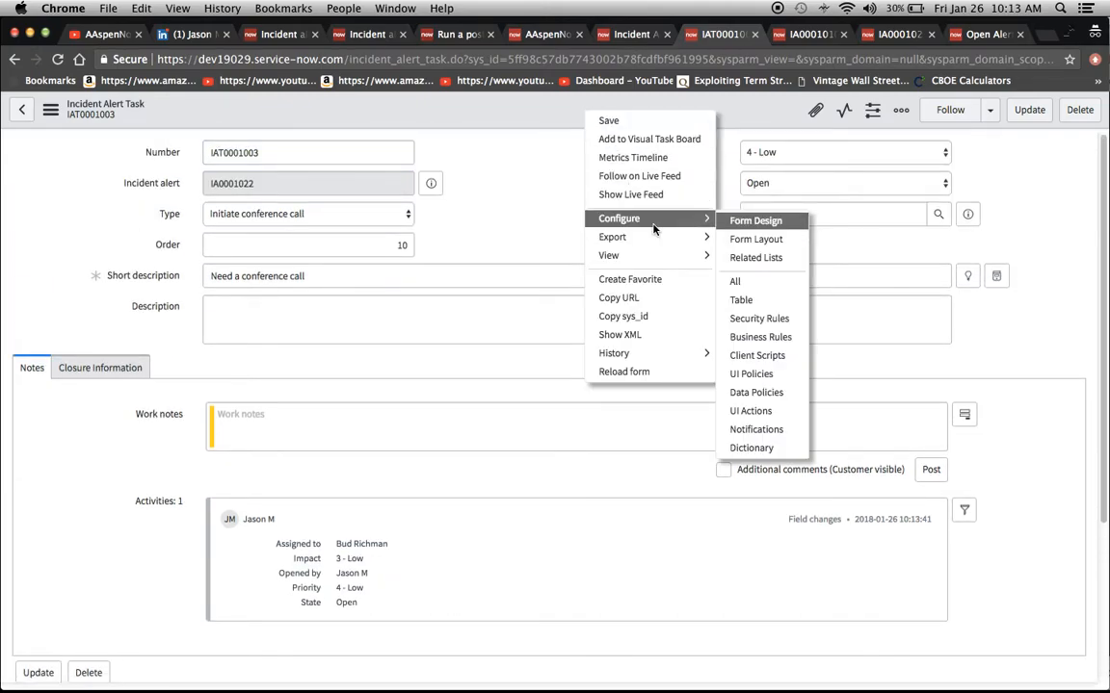
{"action": "left_click", "coordinate": [538, 248]}
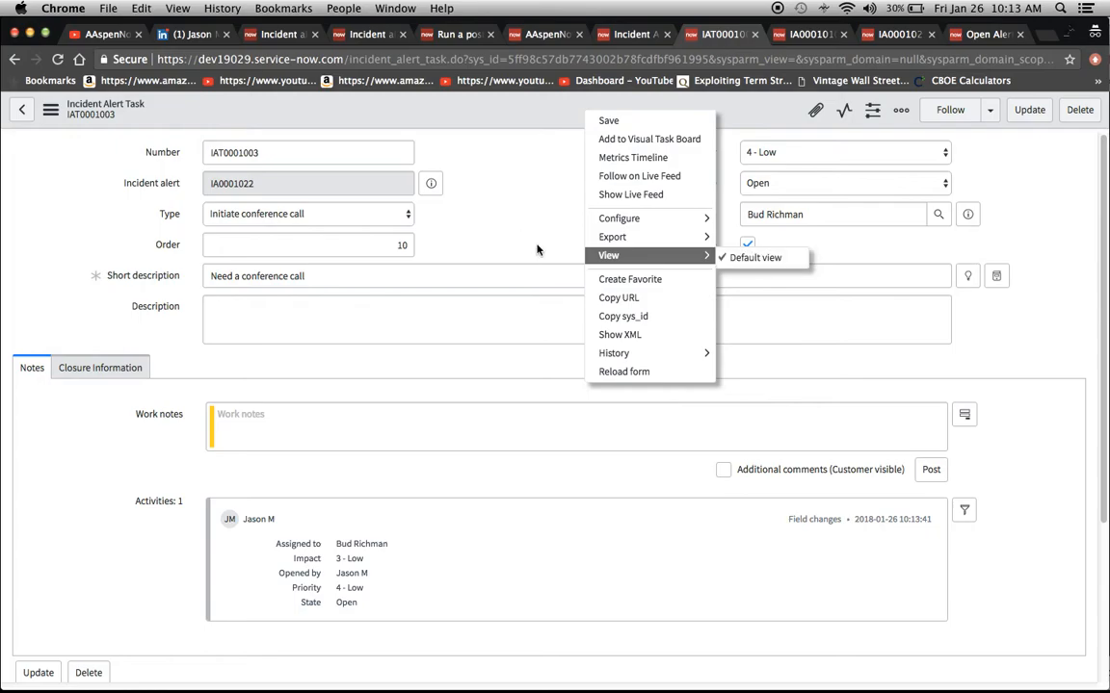
Step: Preview the task's parent incident alert, open its full record and check its list of incident alert tasks
{"action": "left_click", "coordinate": [429, 184]}
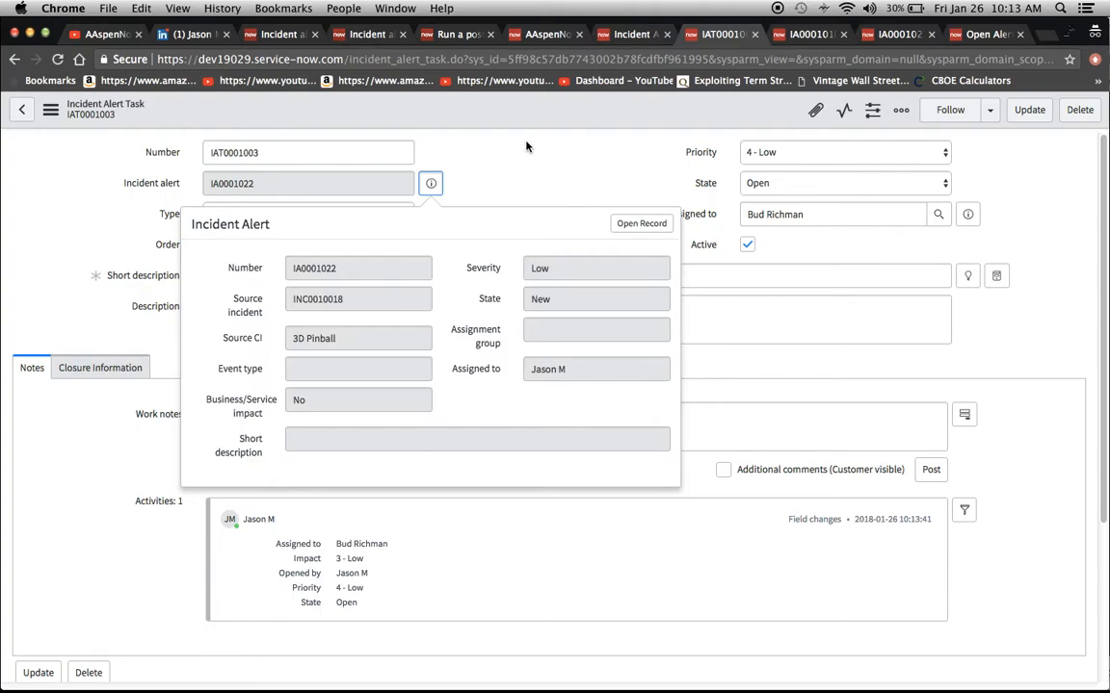
{"action": "left_click", "coordinate": [631, 224]}
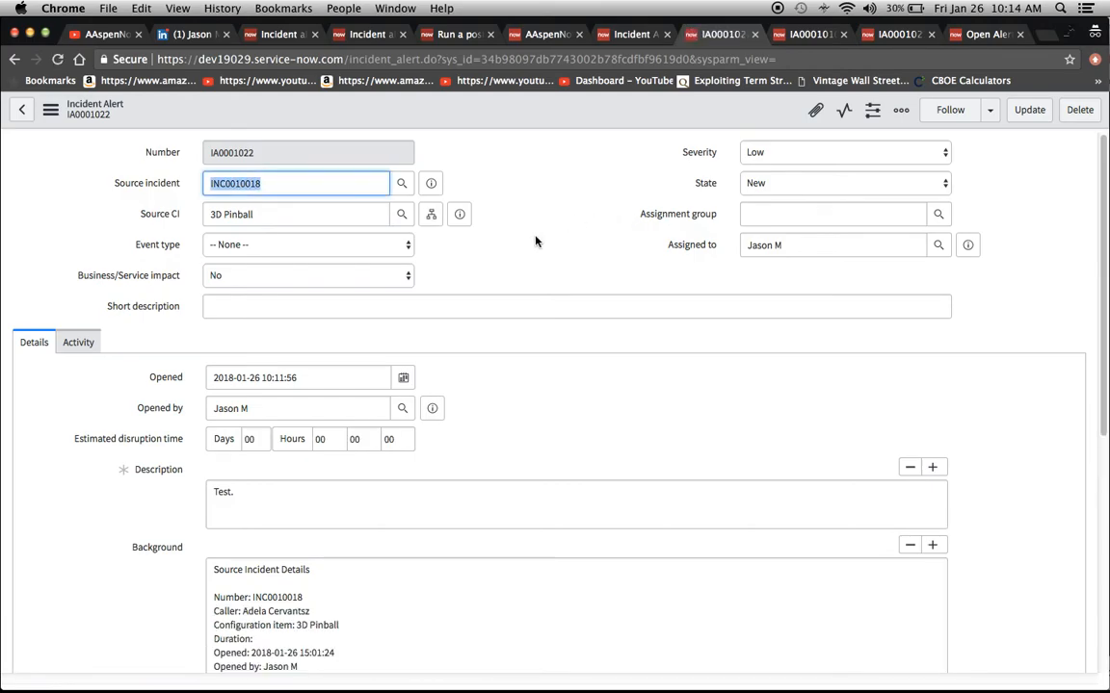
{"action": "scroll", "coordinate": [536, 241], "scroll_direction": "down", "scroll_amount": 10}
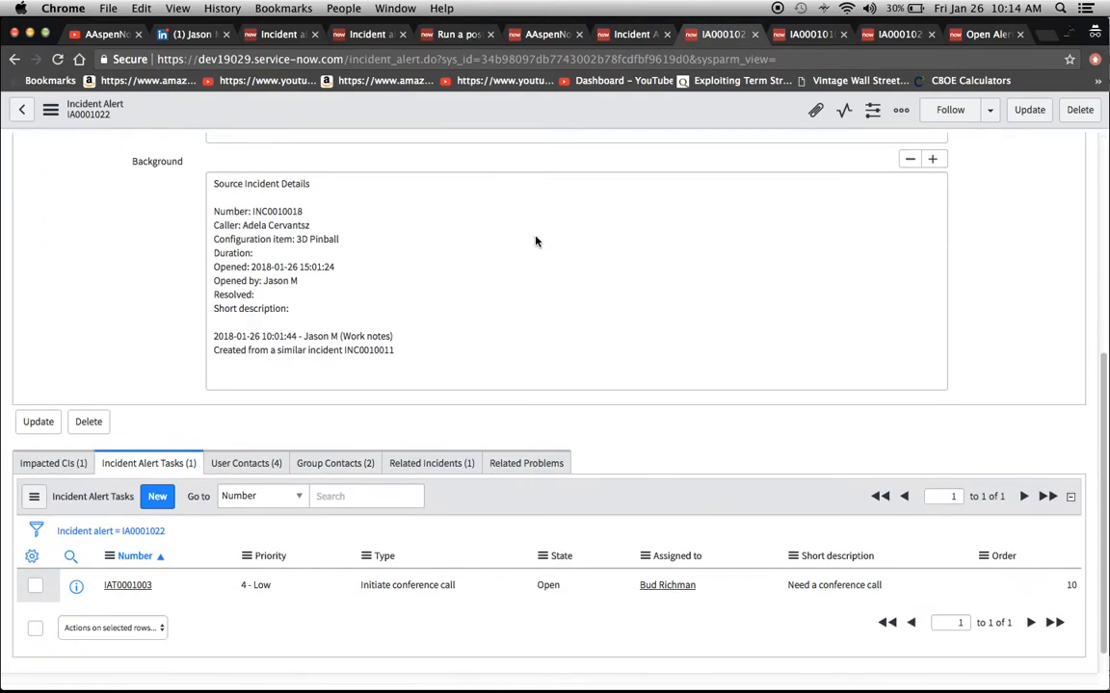
{"action": "scroll", "coordinate": [535, 236], "scroll_direction": "up", "scroll_amount": 10}
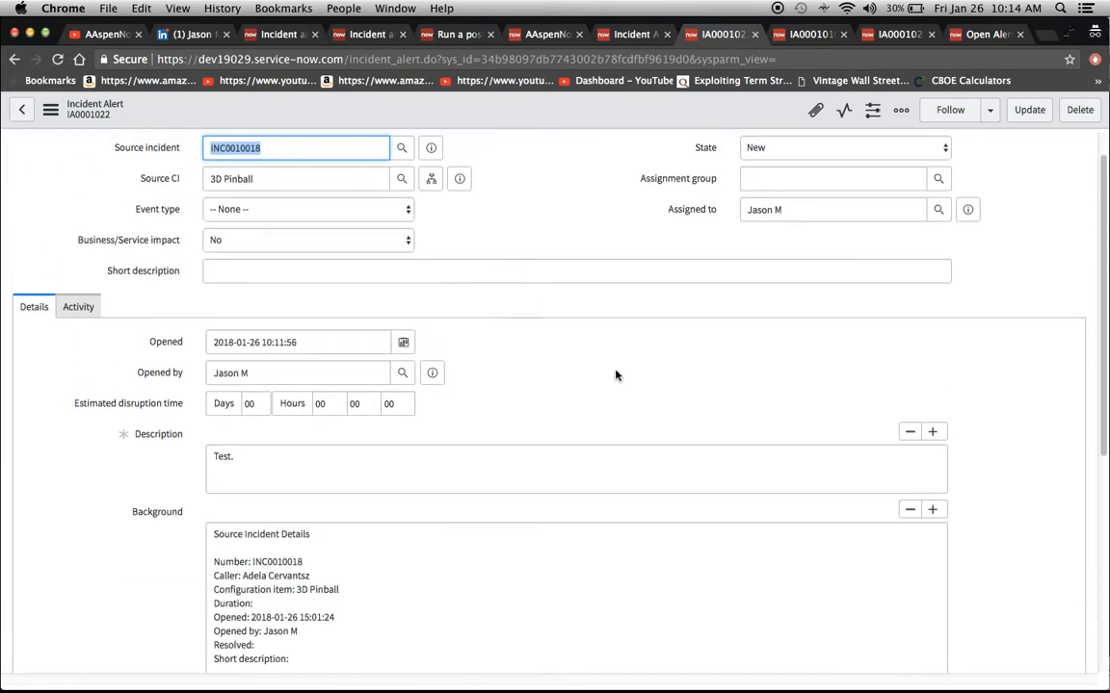
Step: Try to change the incident alert's state from New directly to Closed and save the record
{"action": "left_click", "coordinate": [828, 183]}
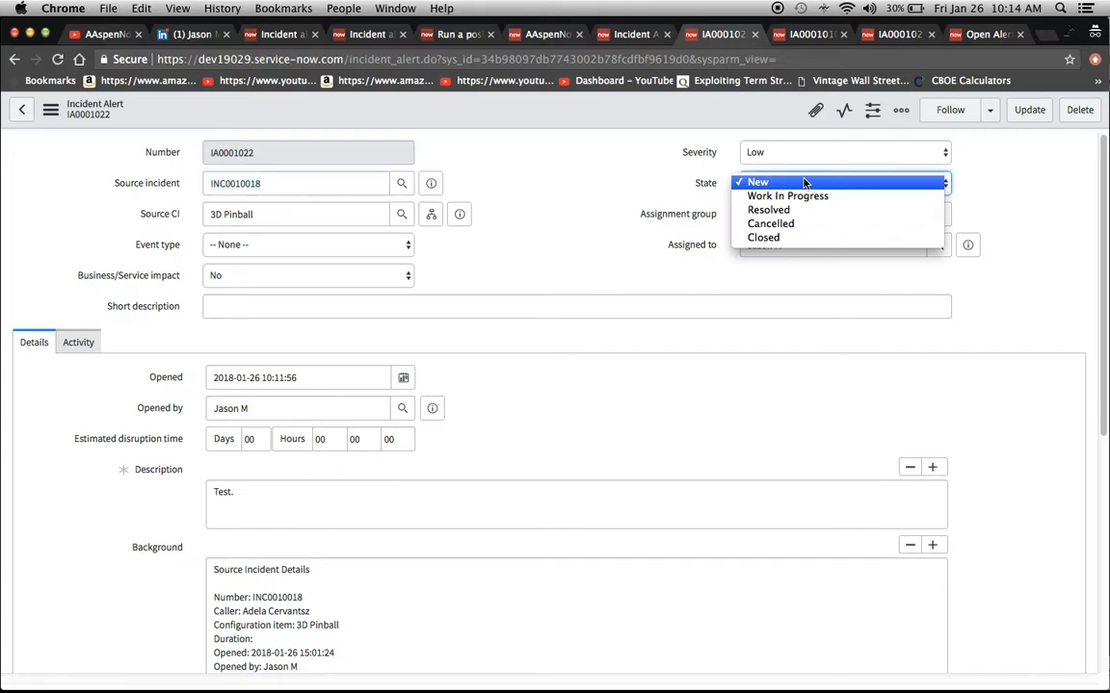
{"action": "left_click", "coordinate": [793, 238]}
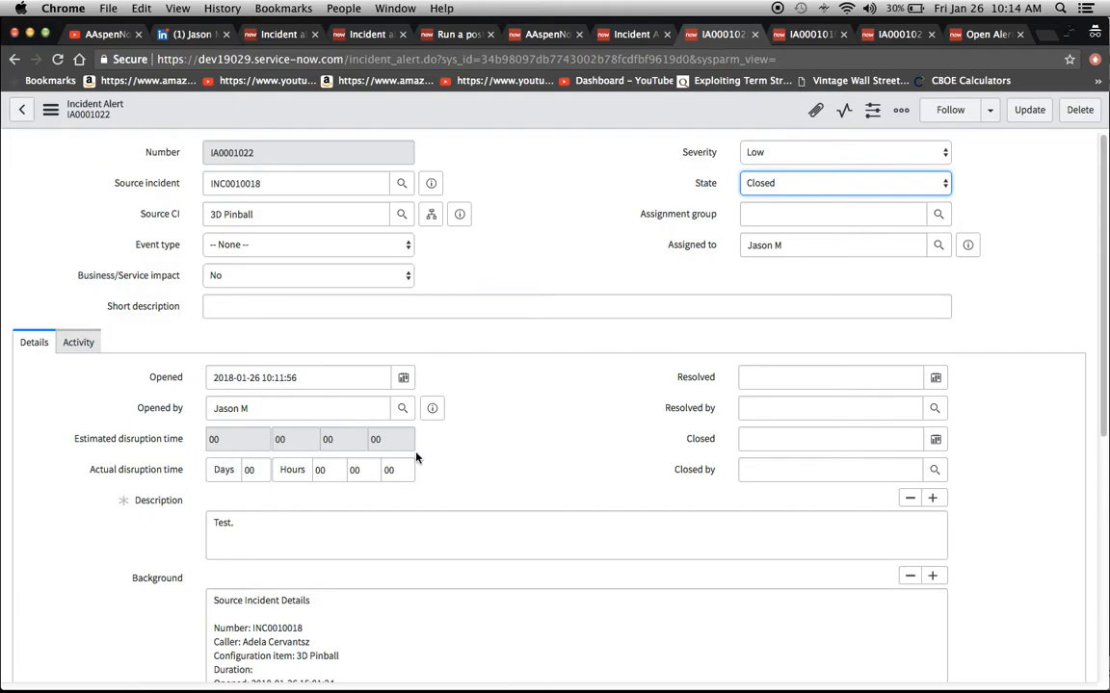
{"action": "left_click", "coordinate": [50, 109]}
{"action": "left_click", "coordinate": [77, 121]}
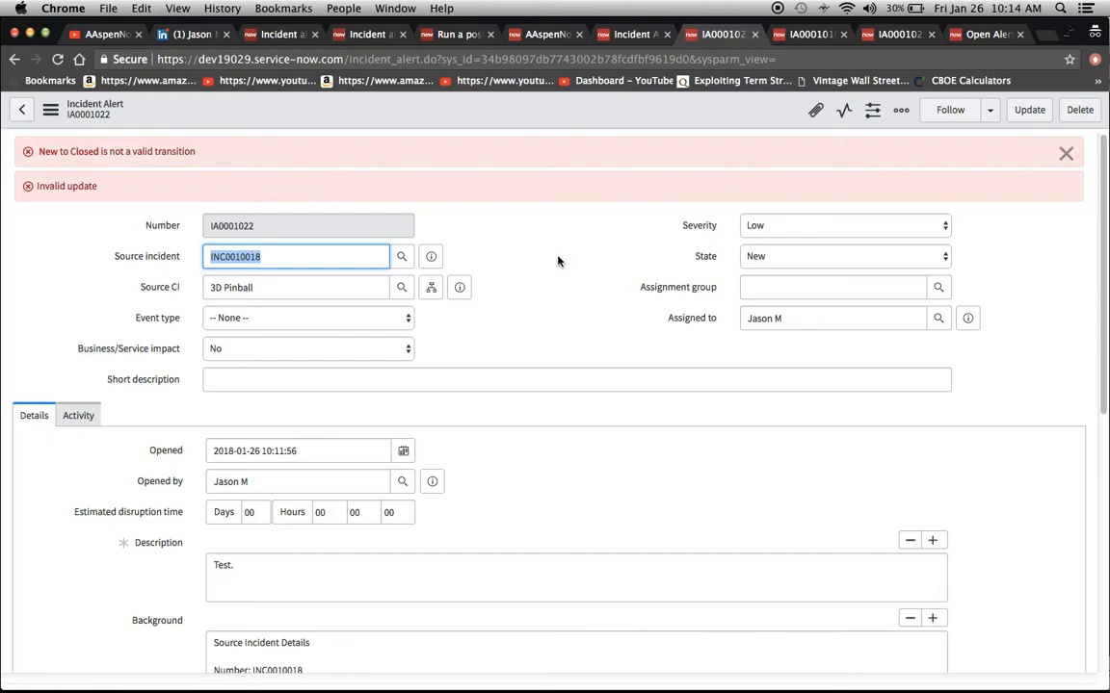
Step: Set the incident alert's state to Resolved and save the record
{"action": "left_click", "coordinate": [741, 256]}
{"action": "left_click", "coordinate": [832, 282]}
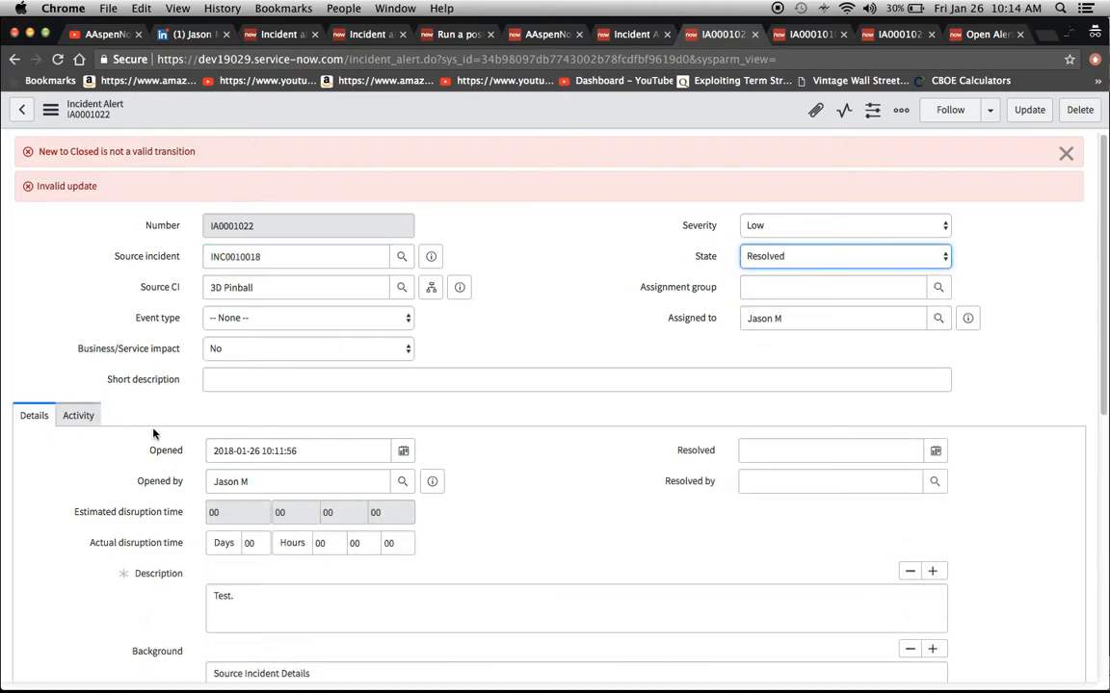
{"action": "left_click", "coordinate": [50, 109]}
{"action": "left_click", "coordinate": [81, 126]}
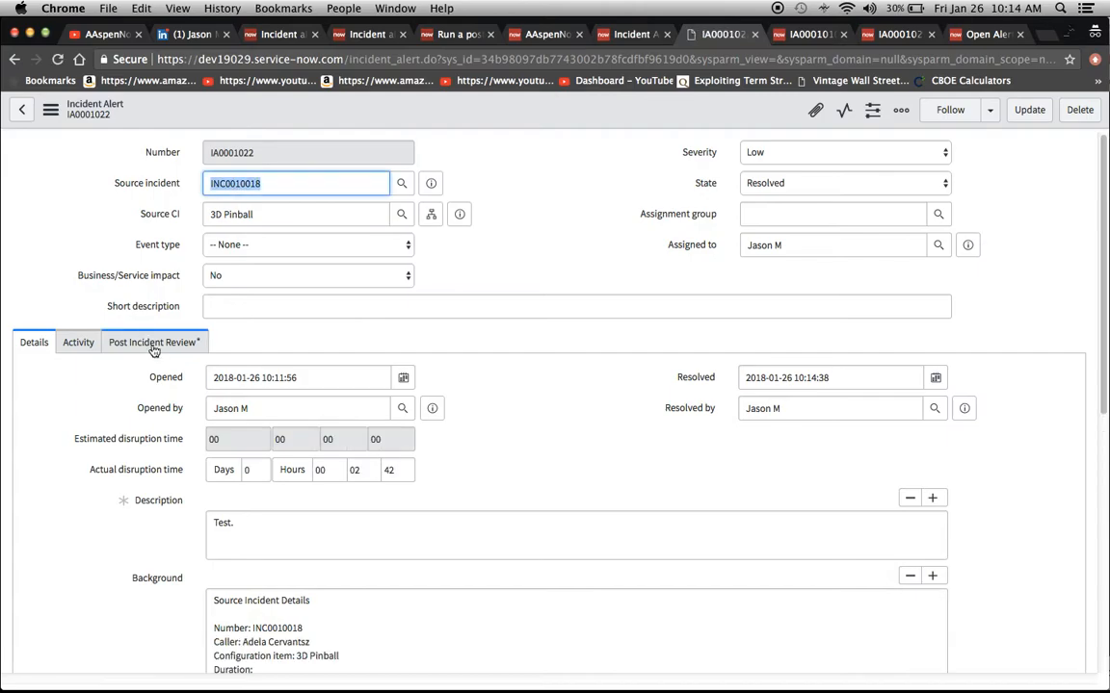
Step: Enter "Resolved. No problems." as the resolution notes in the alert's post incident review and save the record
{"action": "scroll", "coordinate": [322, 327], "scroll_direction": "down", "scroll_amount": 1}
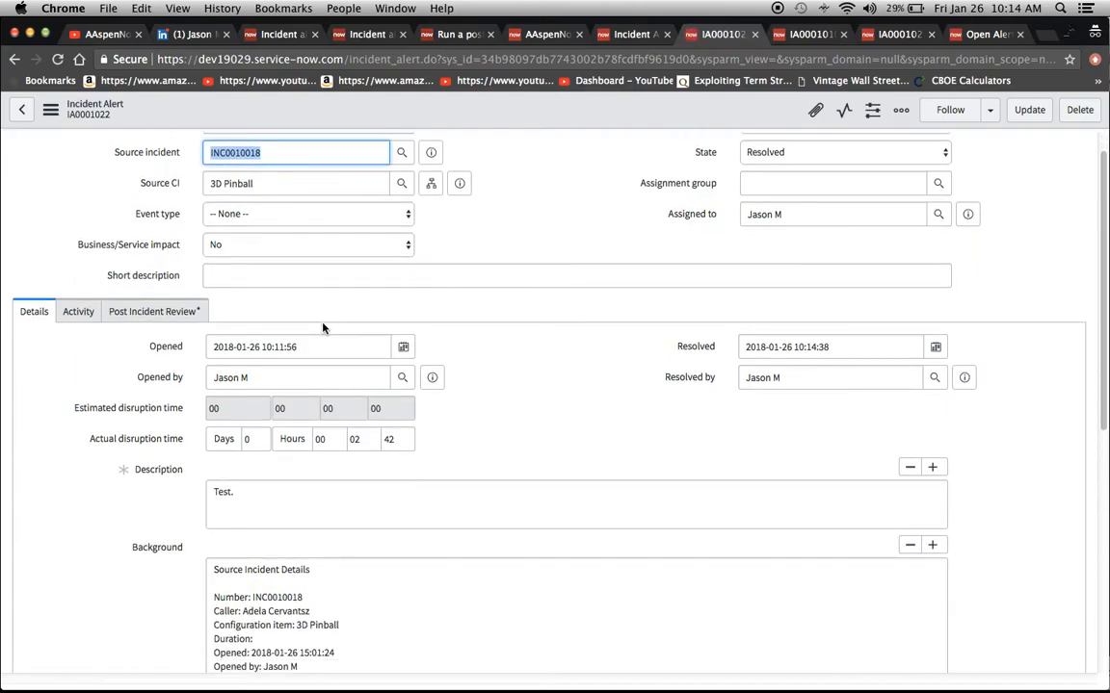
{"action": "left_click", "coordinate": [174, 322]}
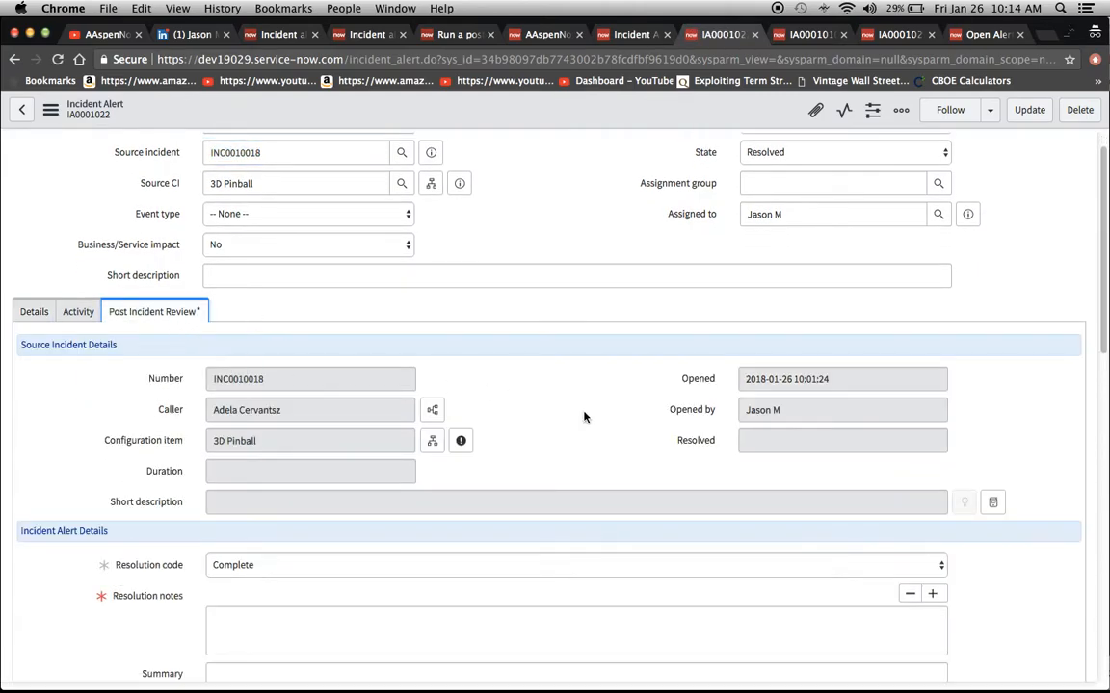
{"action": "scroll", "coordinate": [585, 416], "scroll_direction": "down", "scroll_amount": 3}
{"action": "left_click", "coordinate": [325, 512]}
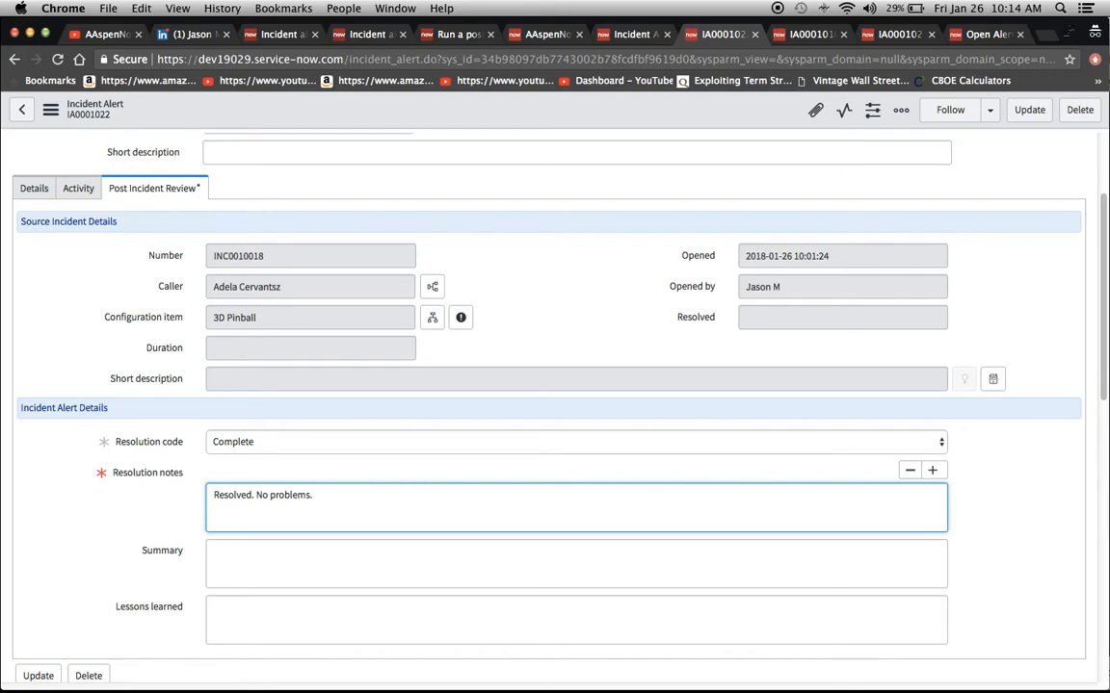
{"action": "scroll", "coordinate": [215, 541], "scroll_direction": "down", "scroll_amount": 4}
{"action": "scroll", "coordinate": [215, 540], "scroll_direction": "up", "scroll_amount": 7}
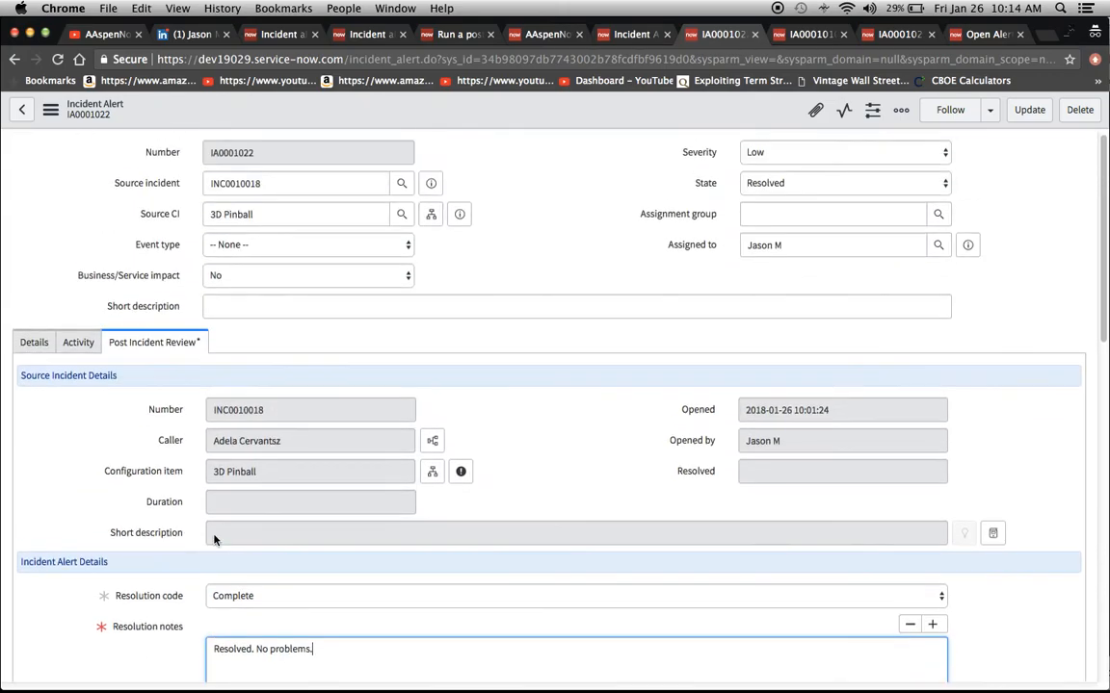
{"action": "left_click", "coordinate": [53, 112]}
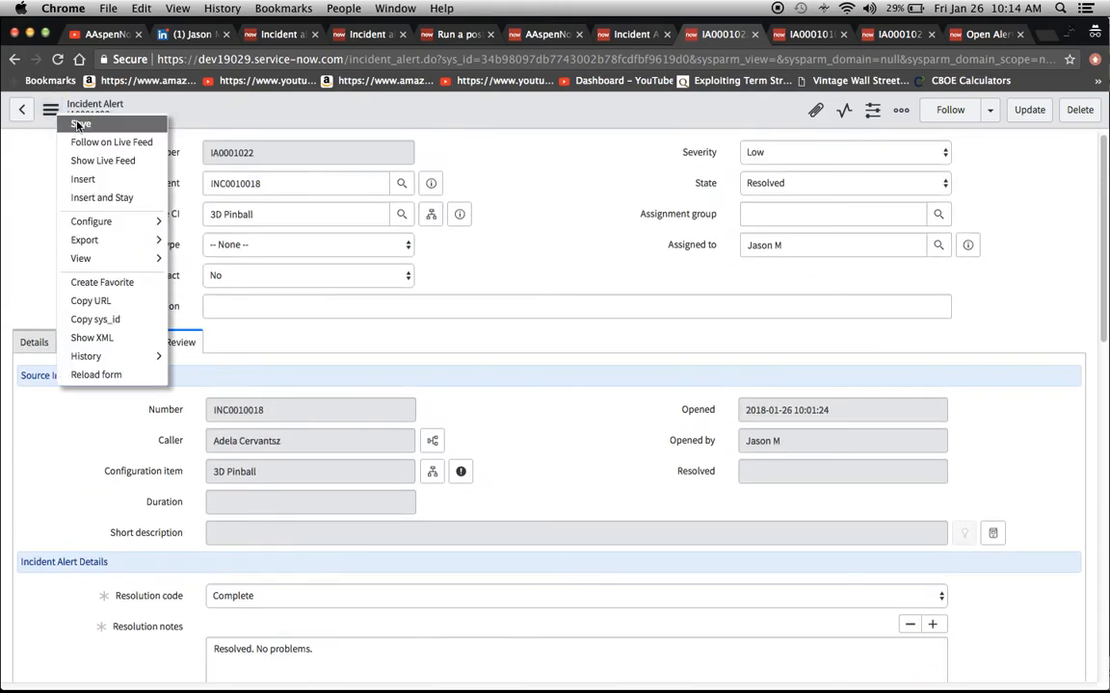
{"action": "left_click", "coordinate": [80, 125]}
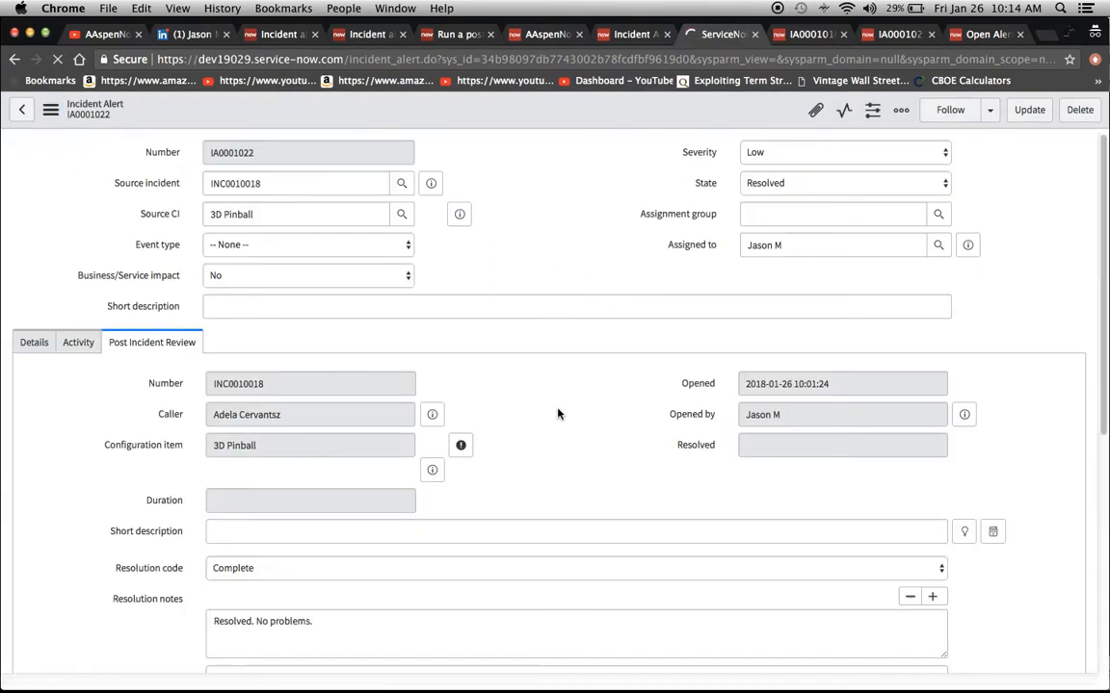
Step: Return to the alert's details, set its state to Closed and save the record
{"action": "scroll", "coordinate": [557, 414], "scroll_direction": "down", "scroll_amount": 5}
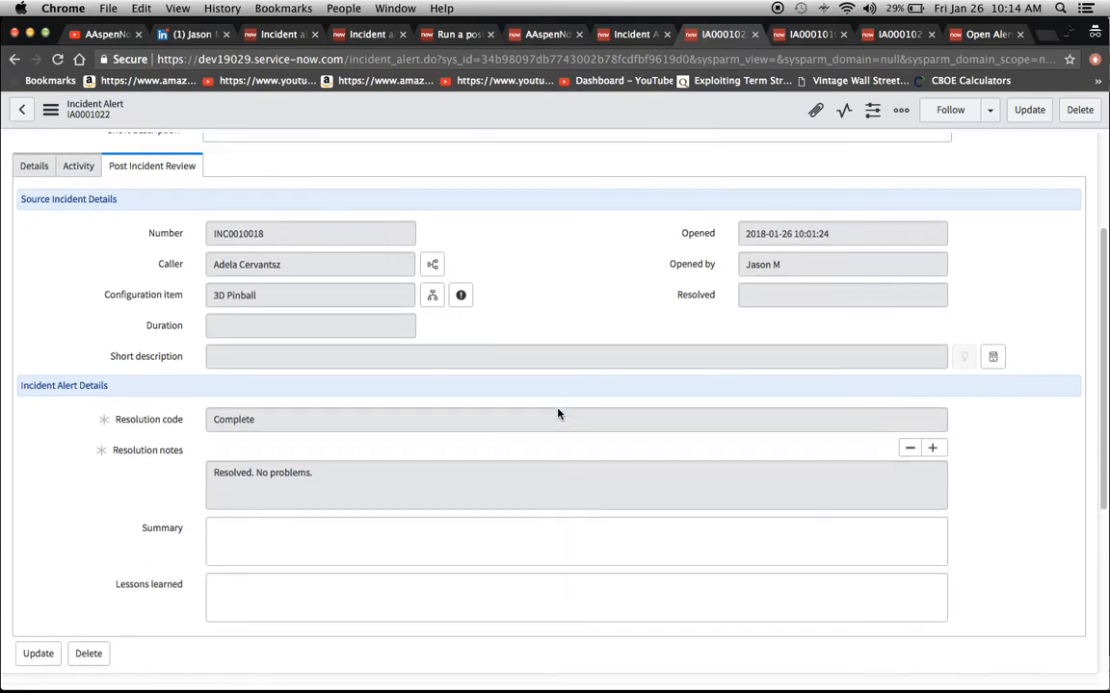
{"action": "scroll", "coordinate": [556, 414], "scroll_direction": "up", "scroll_amount": 3}
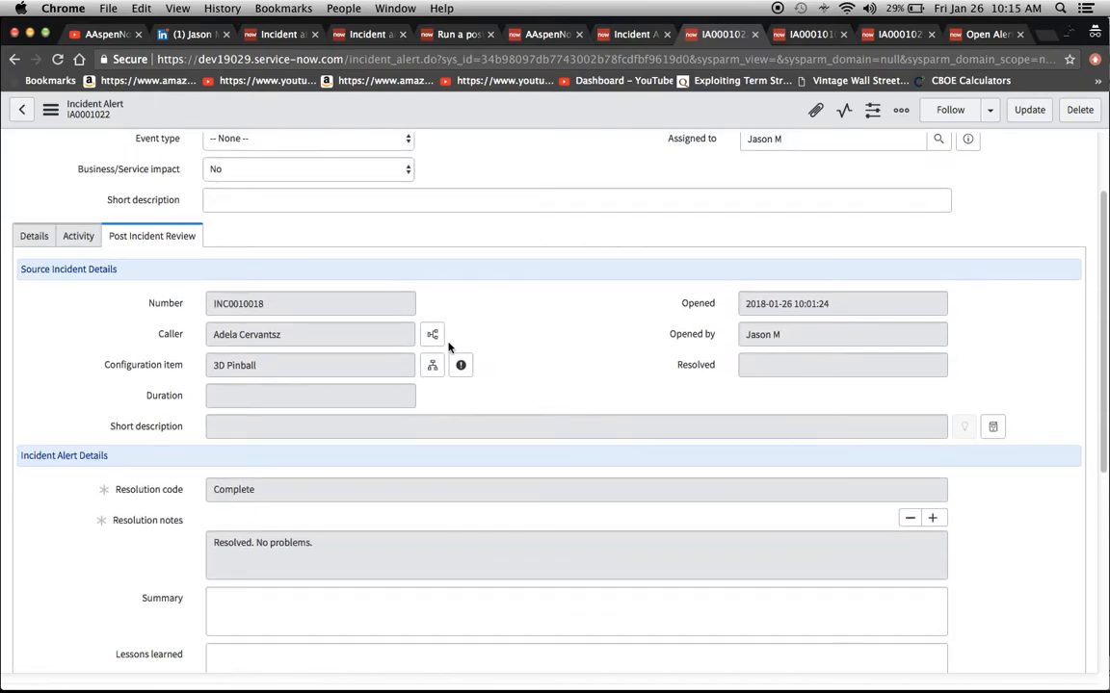
{"action": "left_click", "coordinate": [31, 237]}
{"action": "scroll", "coordinate": [736, 371], "scroll_direction": "up", "scroll_amount": 2}
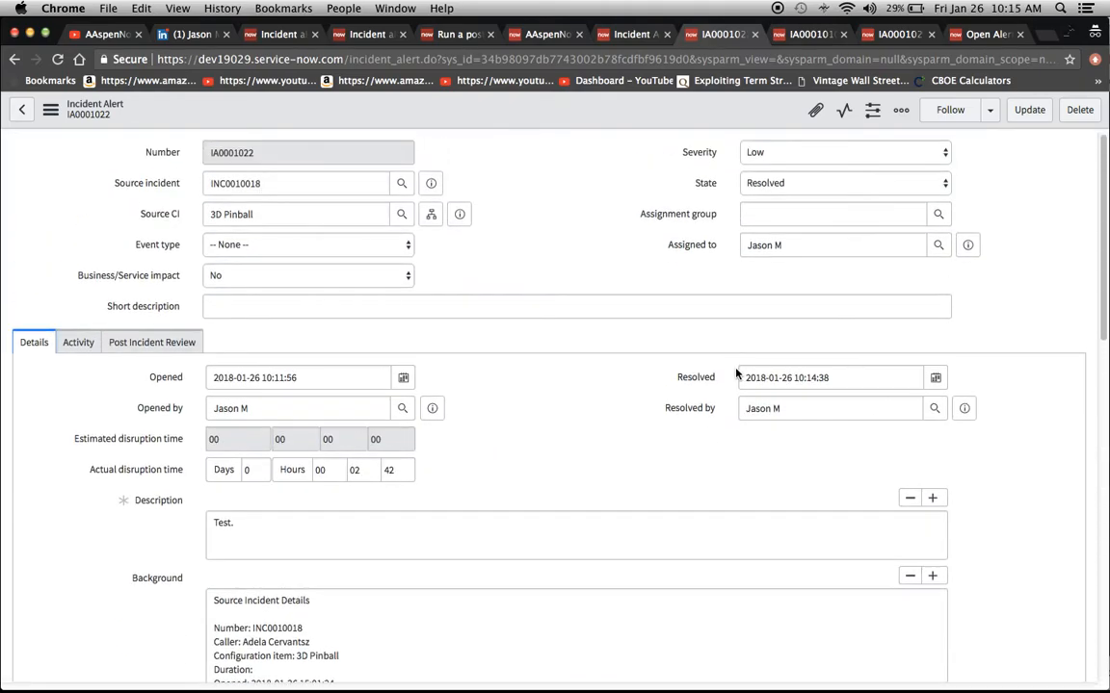
{"action": "left_click", "coordinate": [793, 183]}
{"action": "left_click", "coordinate": [788, 210]}
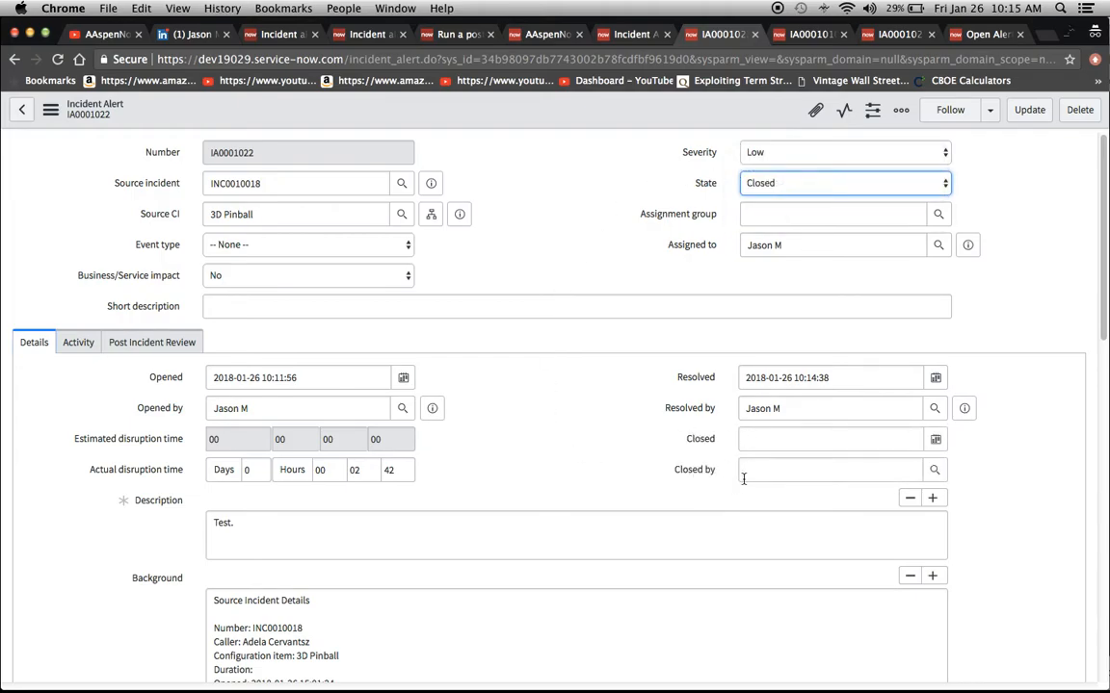
{"action": "left_click", "coordinate": [50, 109]}
{"action": "left_click", "coordinate": [79, 123]}
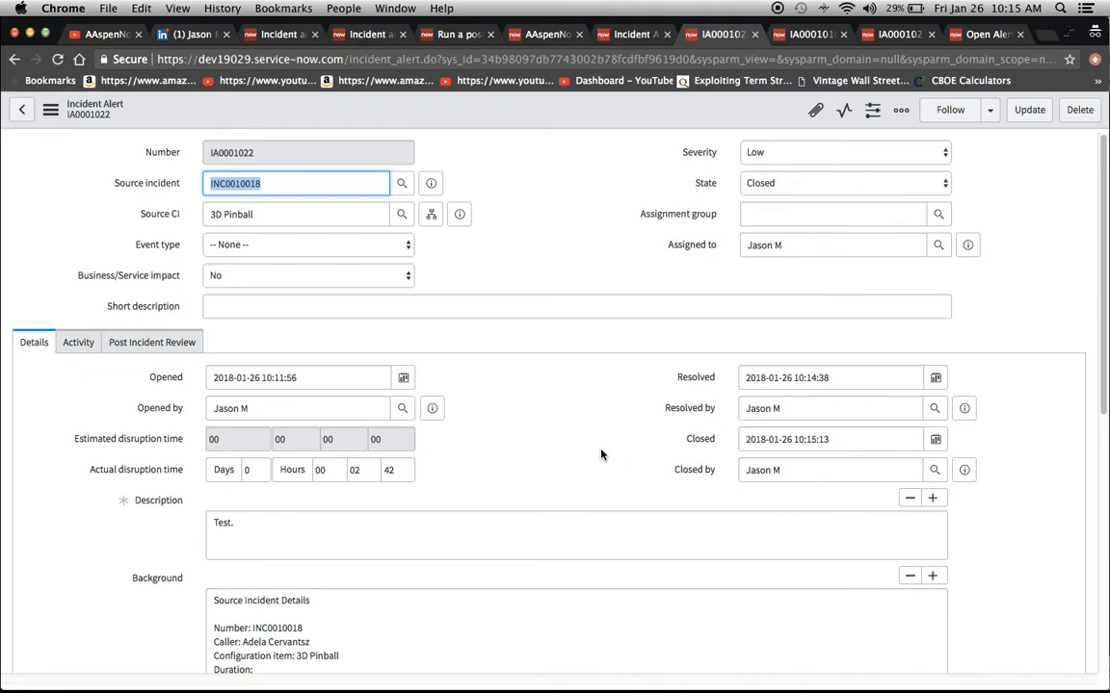
Step: Review the closed alert's main fields, background information and related incident alert tasks
{"action": "scroll", "coordinate": [601, 454], "scroll_direction": "down", "scroll_amount": 10}
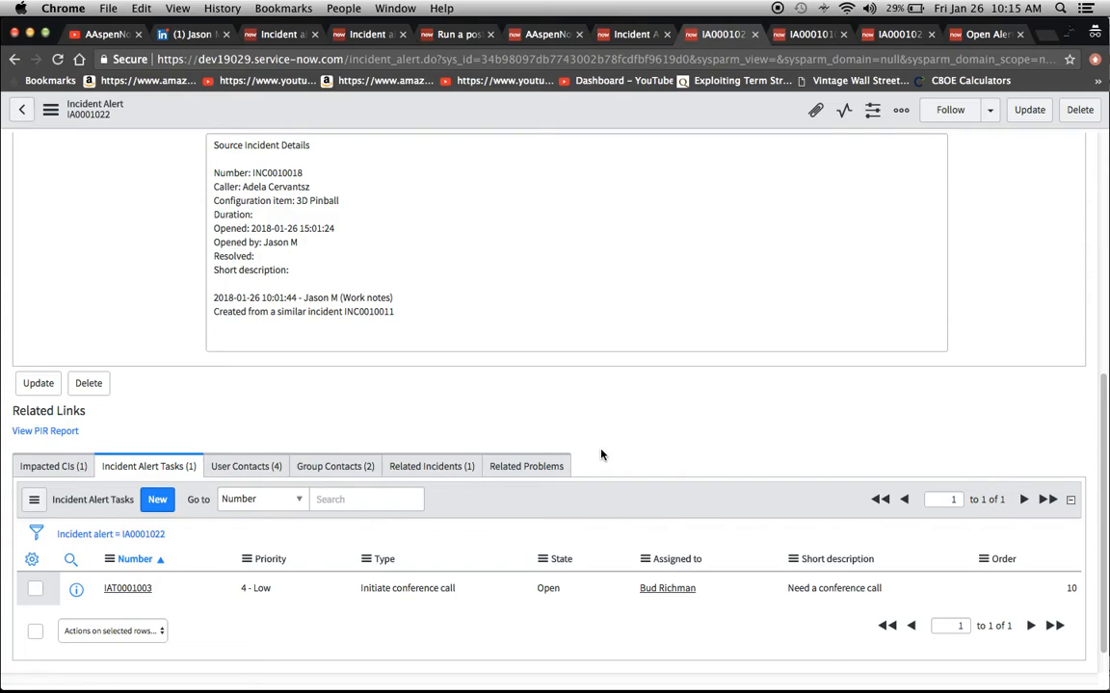
{"action": "scroll", "coordinate": [601, 454], "scroll_direction": "up", "scroll_amount": 10}
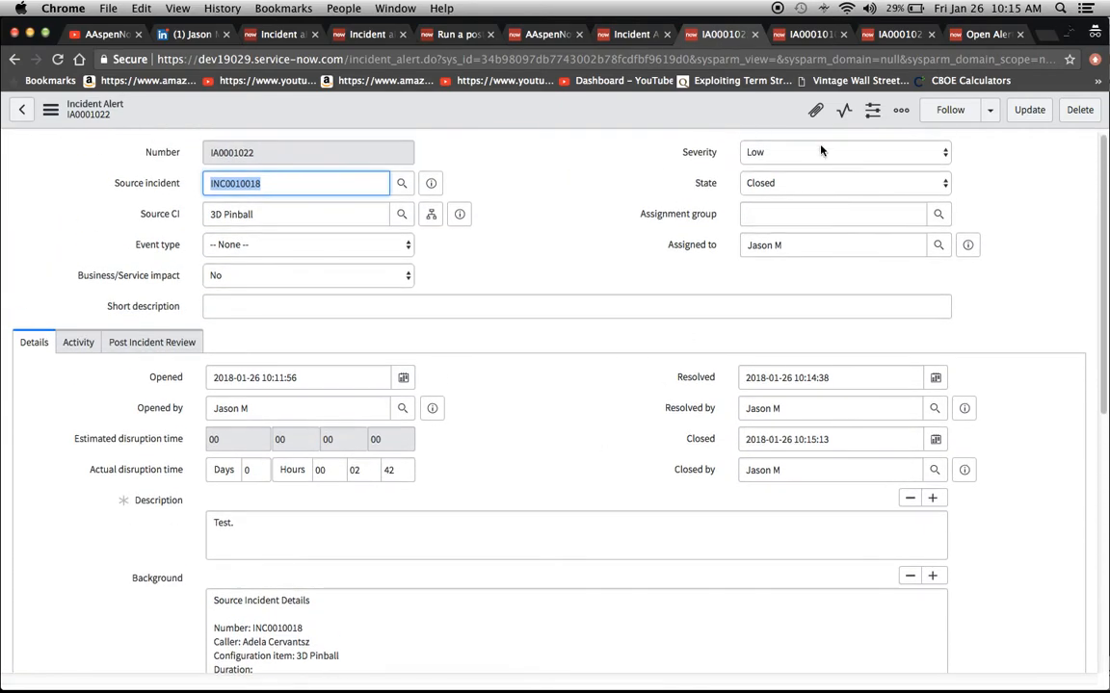
{"action": "scroll", "coordinate": [617, 364], "scroll_direction": "down", "scroll_amount": 10}
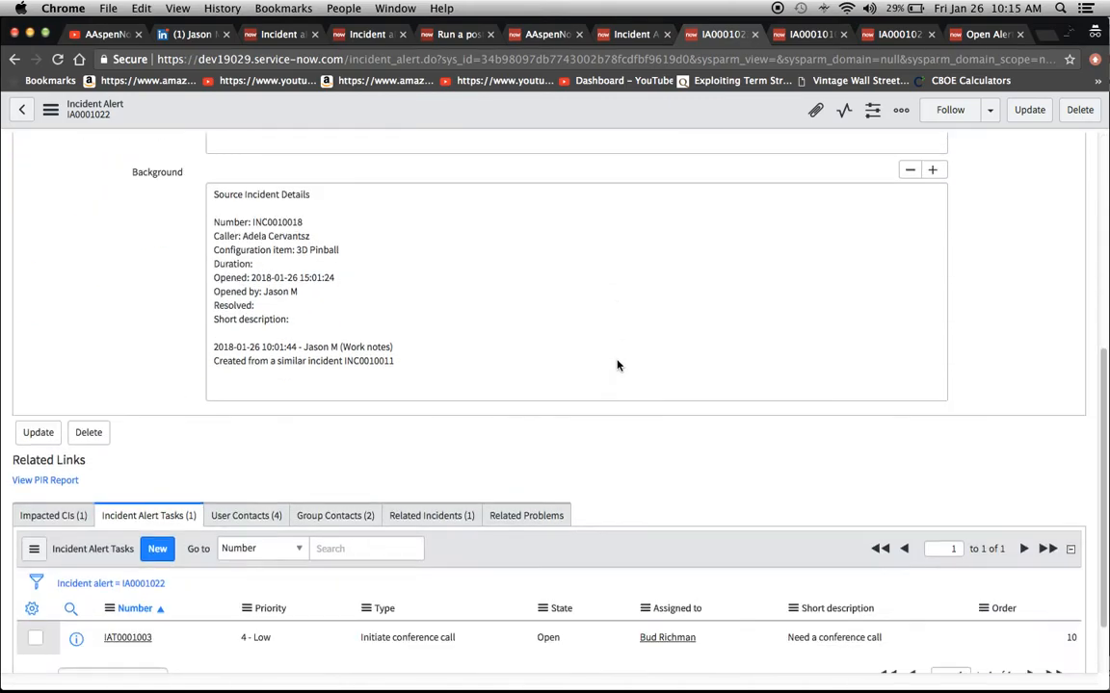
{"action": "scroll", "coordinate": [617, 364], "scroll_direction": "up", "scroll_amount": 10}
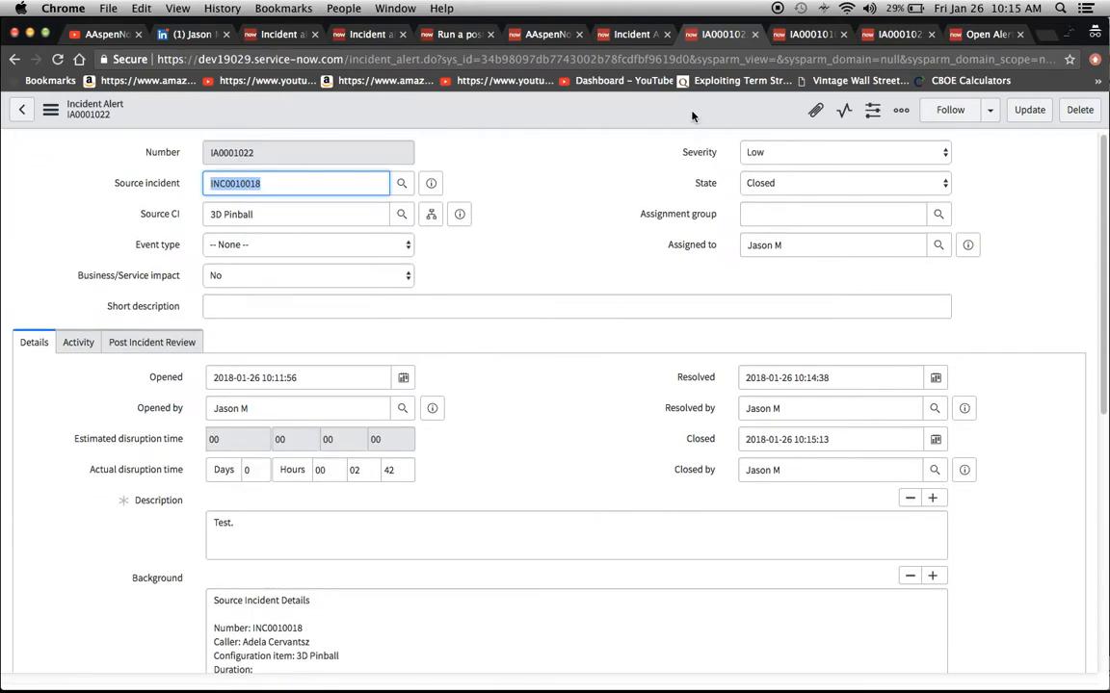
Step: Check the other open records, incident alerts IA0001010 and IA0001021
{"action": "left_click", "coordinate": [805, 34]}
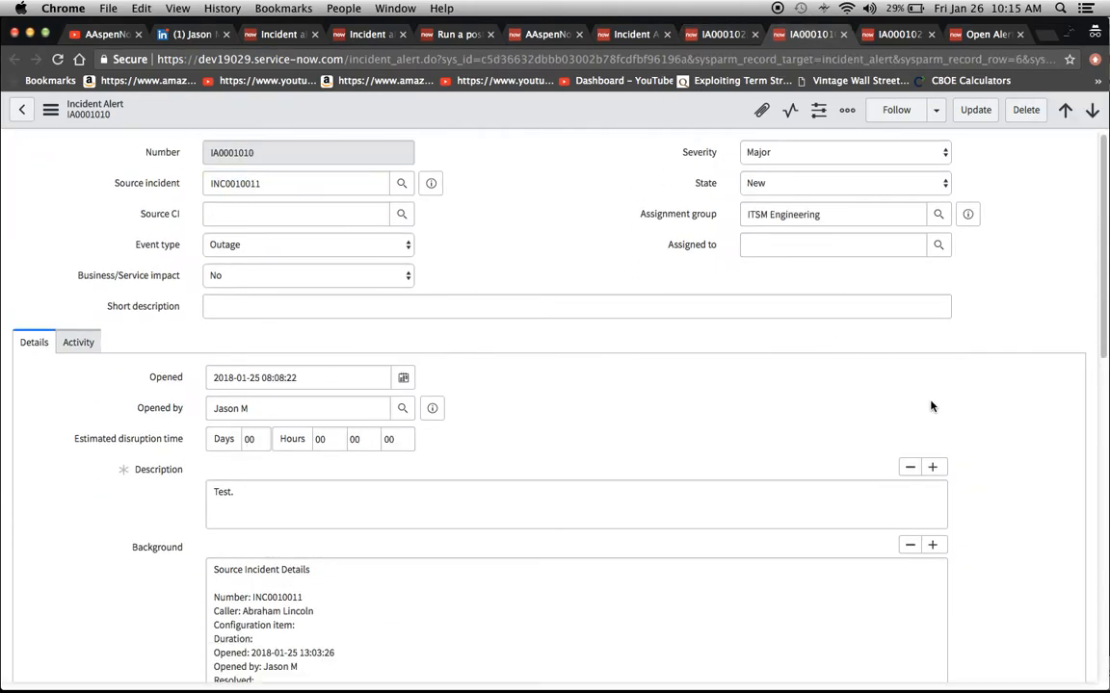
{"action": "scroll", "coordinate": [931, 402], "scroll_direction": "down", "scroll_amount": 5}
{"action": "scroll", "coordinate": [930, 401], "scroll_direction": "down", "scroll_amount": 1}
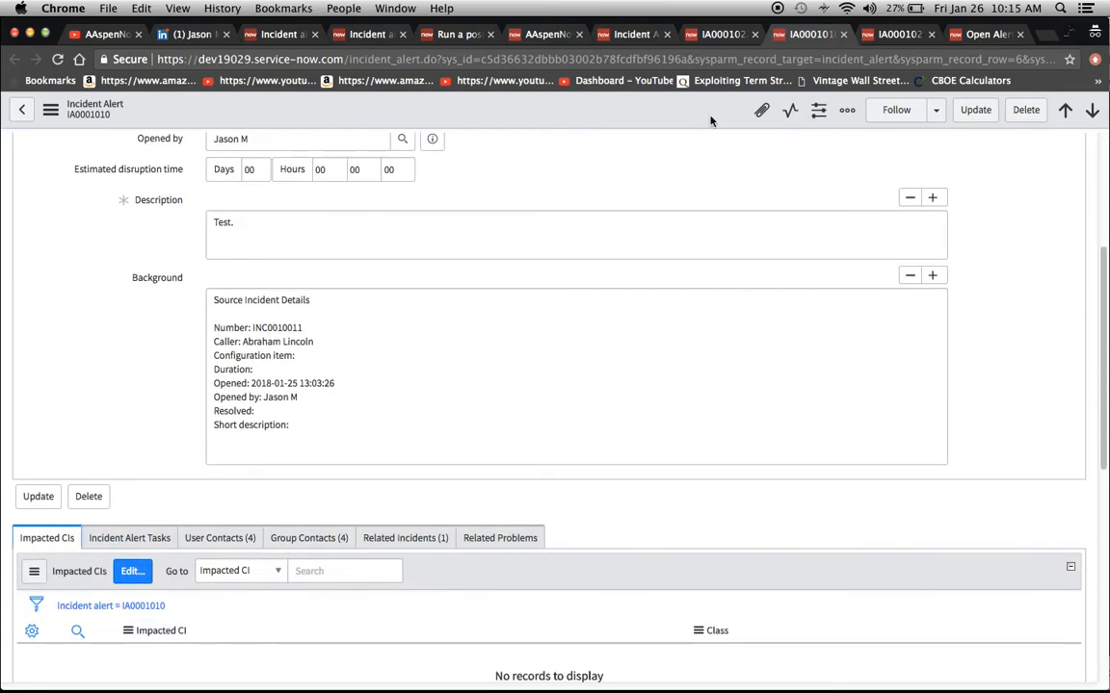
{"action": "left_click", "coordinate": [884, 37]}
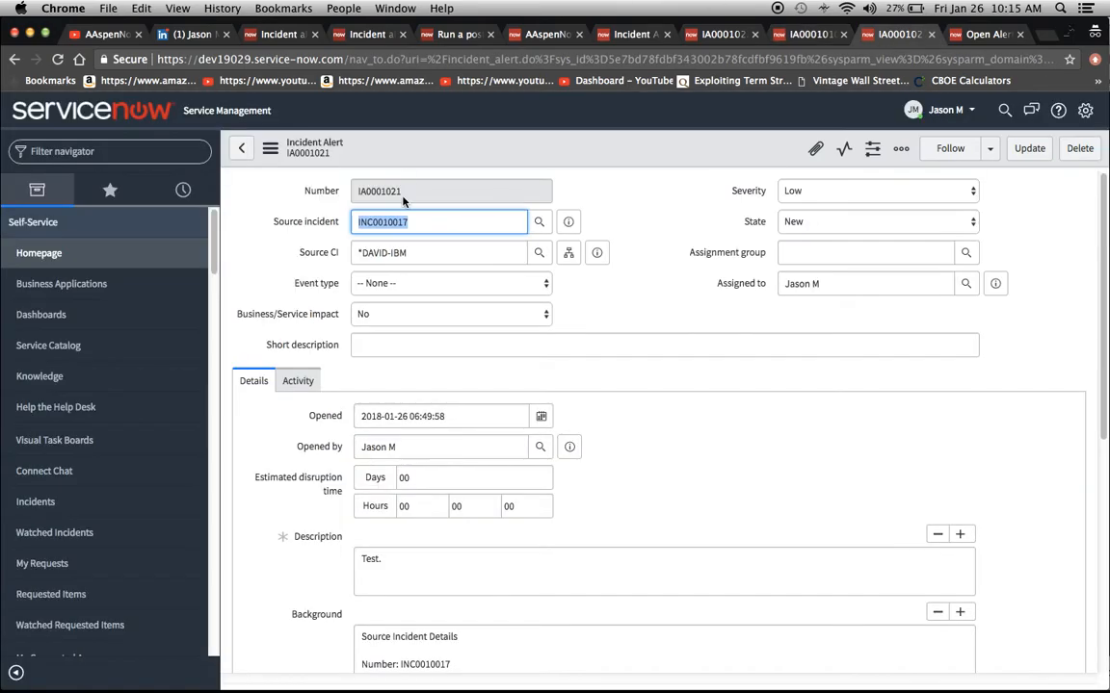
Step: Open the Incident Alert Management overview and examine its open alerts list and the charts by severity and type
{"action": "left_click", "coordinate": [978, 35]}
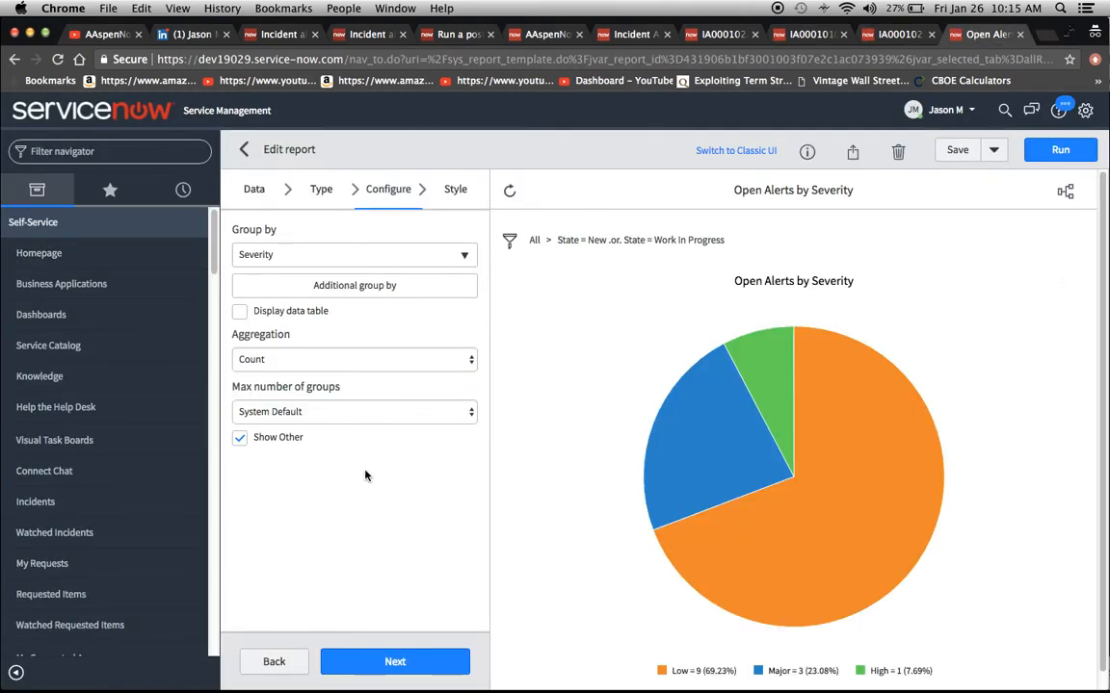
{"action": "left_click", "coordinate": [113, 146]}
{"action": "type", "text": "alerts"}
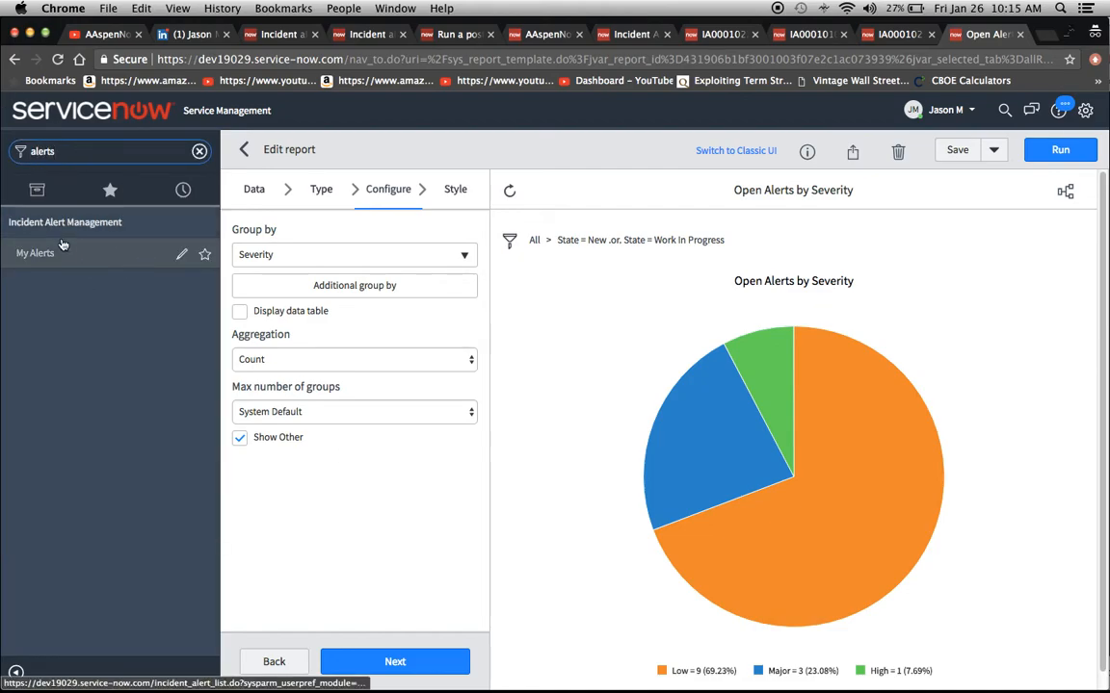
{"action": "key", "text": "BackSpace"}
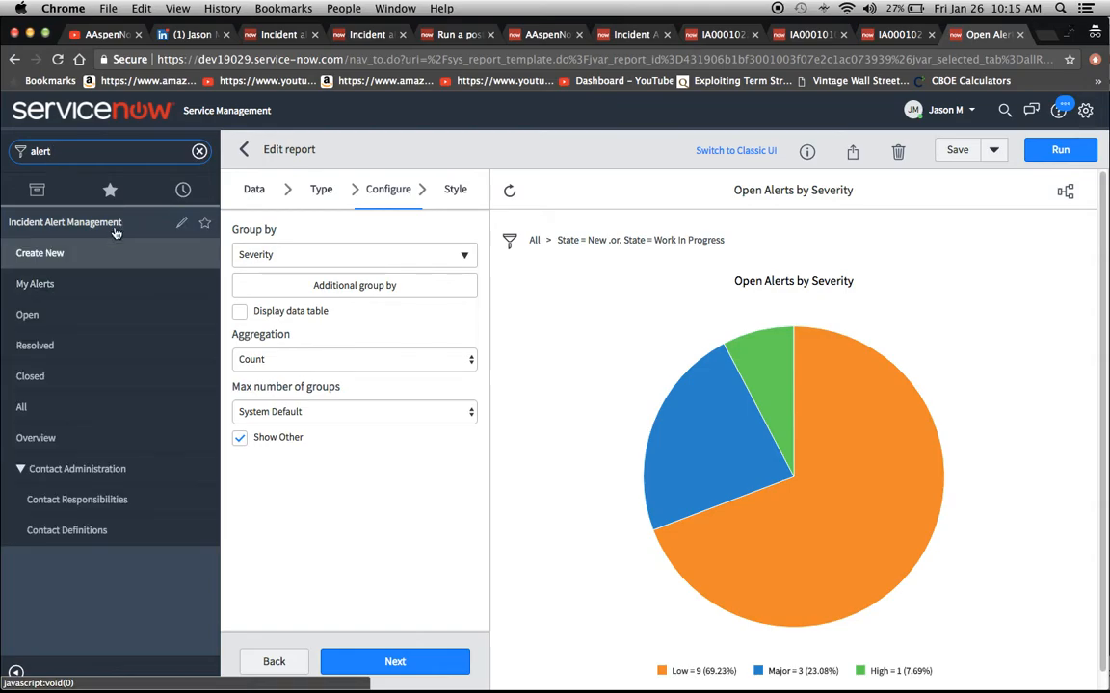
{"action": "left_click", "coordinate": [35, 443]}
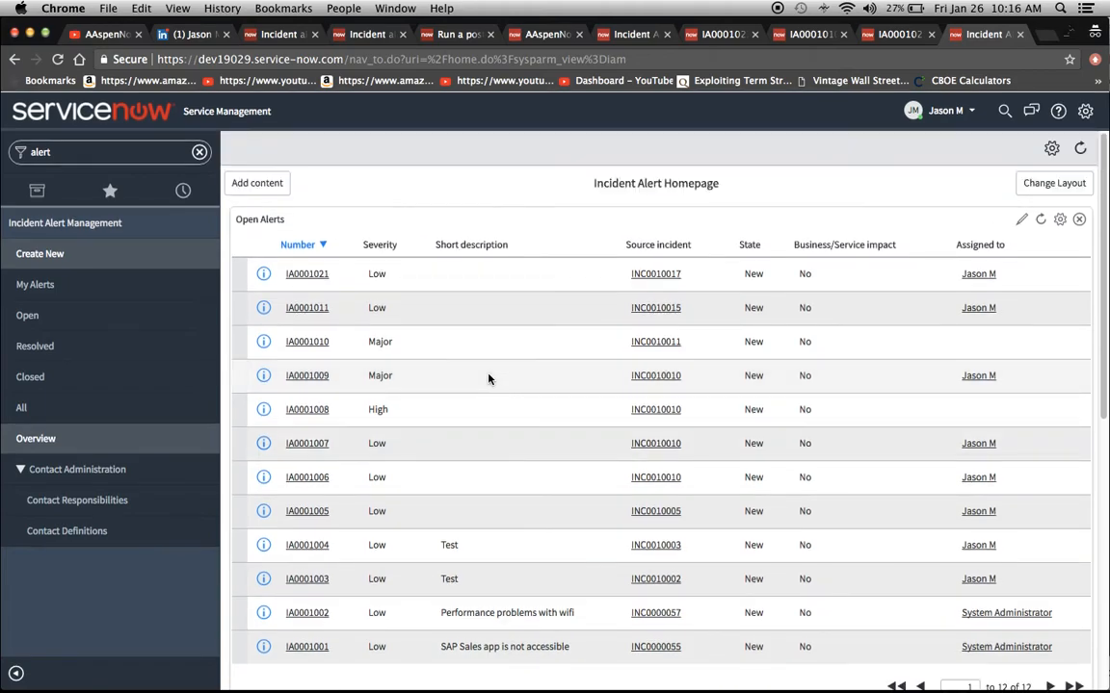
{"action": "scroll", "coordinate": [488, 378], "scroll_direction": "down", "scroll_amount": 2}
{"action": "scroll", "coordinate": [488, 378], "scroll_direction": "down", "scroll_amount": 10}
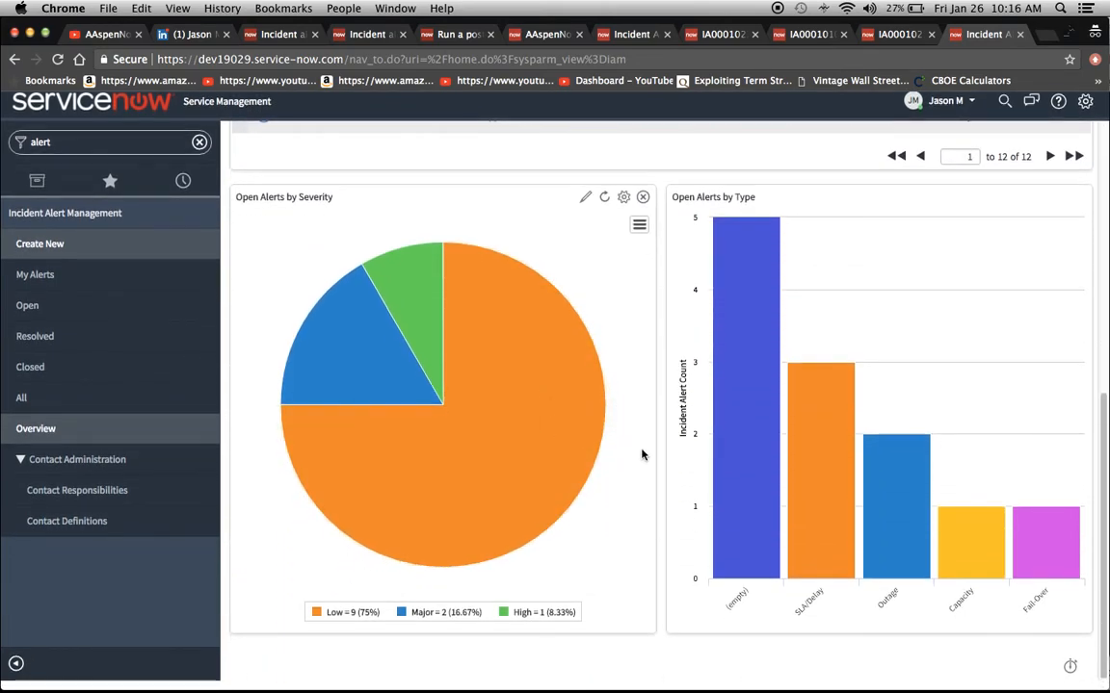
{"action": "scroll", "coordinate": [642, 455], "scroll_direction": "up", "scroll_amount": 3}
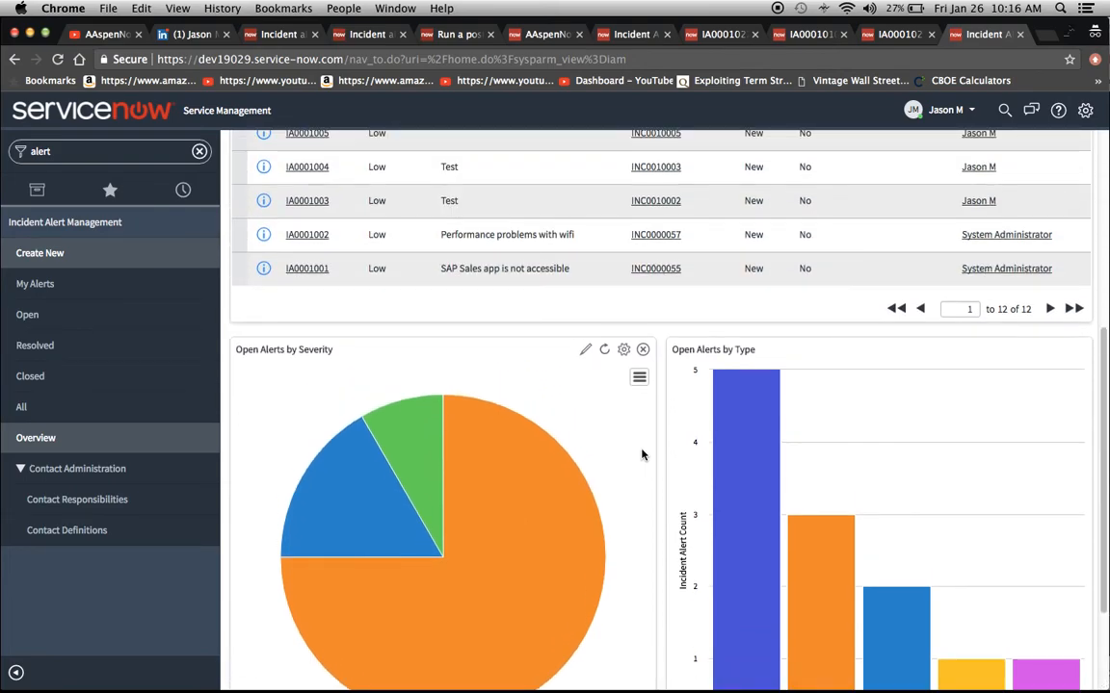
{"action": "scroll", "coordinate": [641, 453], "scroll_direction": "up", "scroll_amount": 8}
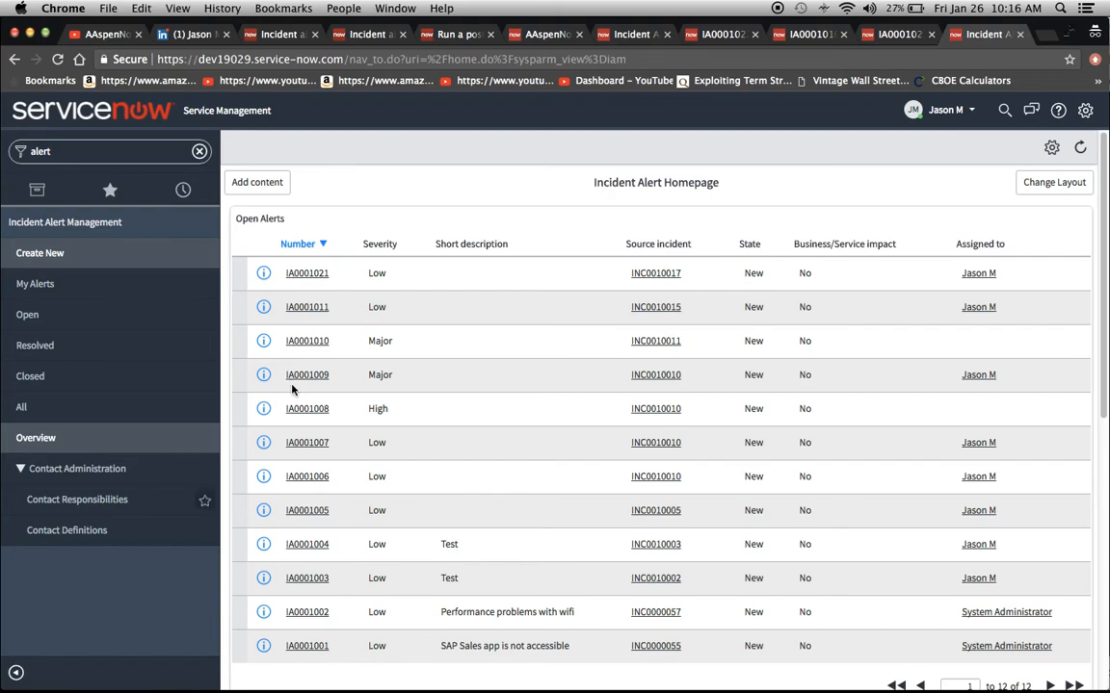
Step: Open the list of all reports and search it for titles containing "alert"
{"action": "left_click", "coordinate": [86, 151]}
{"action": "key", "text": "BackSpace"}
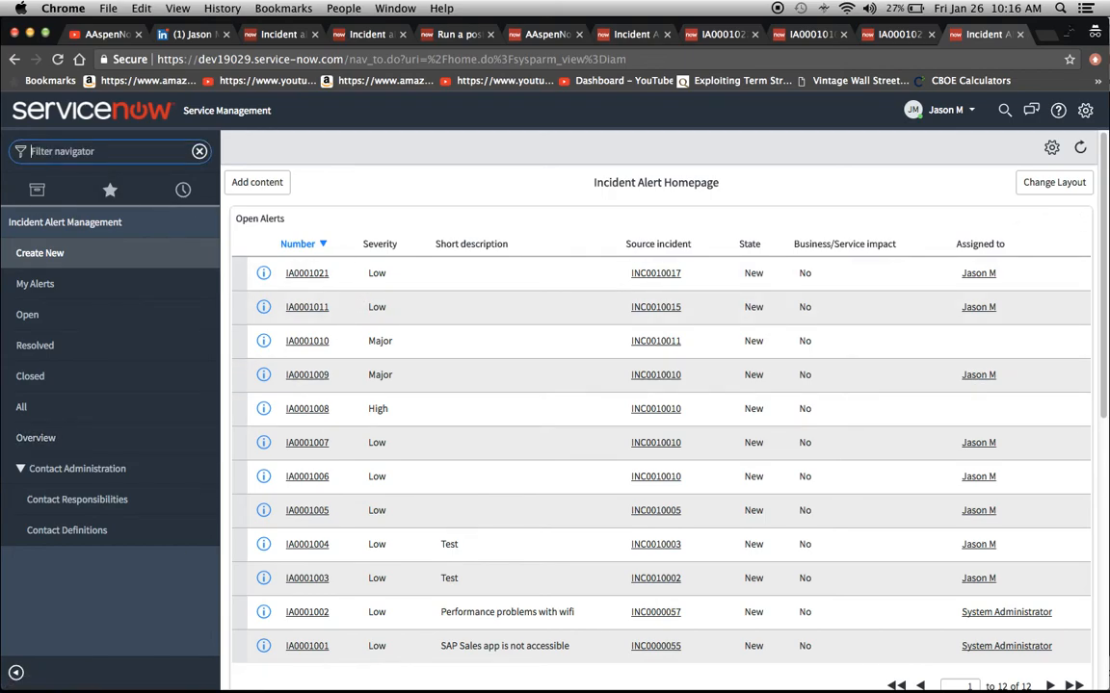
{"action": "type", "text": "/"}
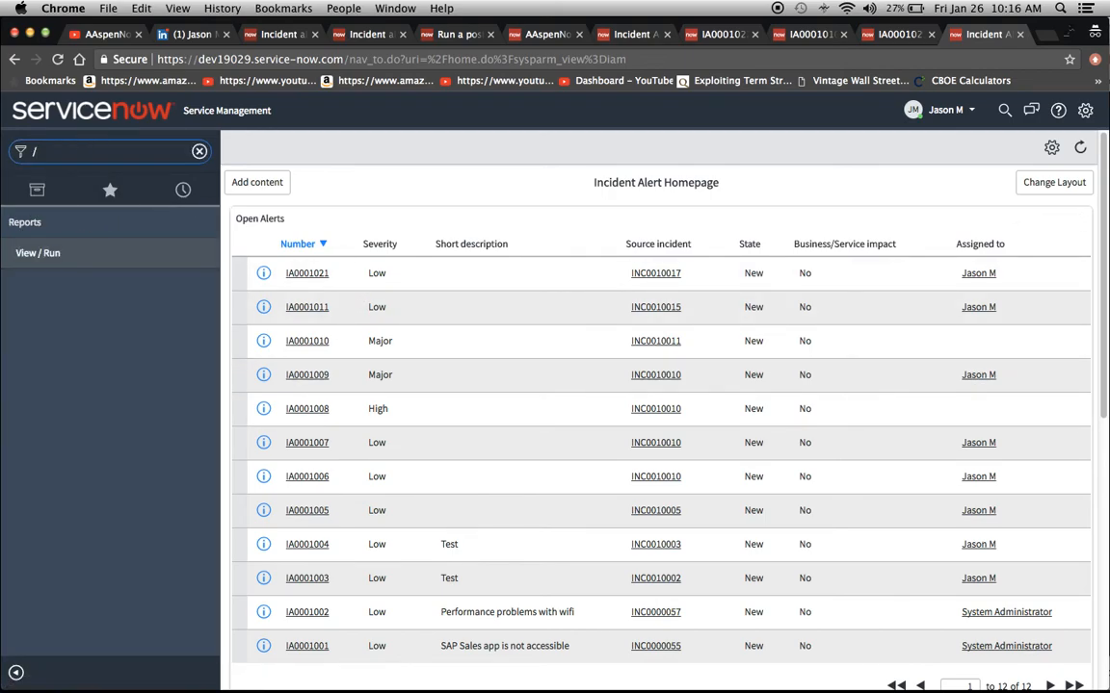
{"action": "left_click", "coordinate": [38, 253]}
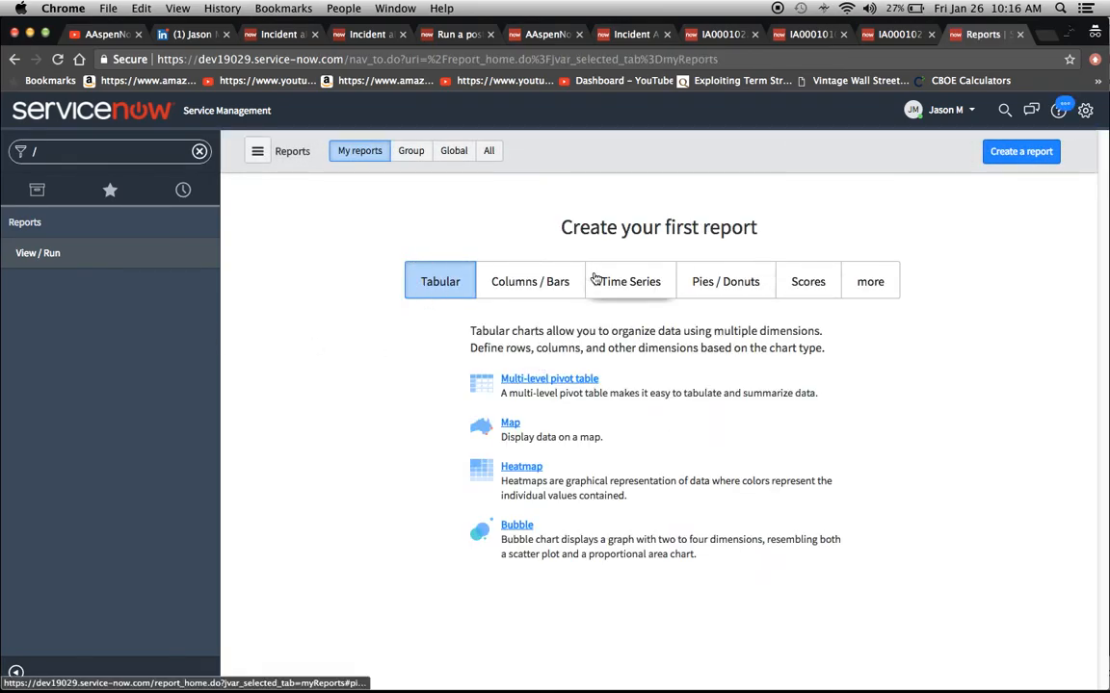
{"action": "left_click", "coordinate": [488, 156]}
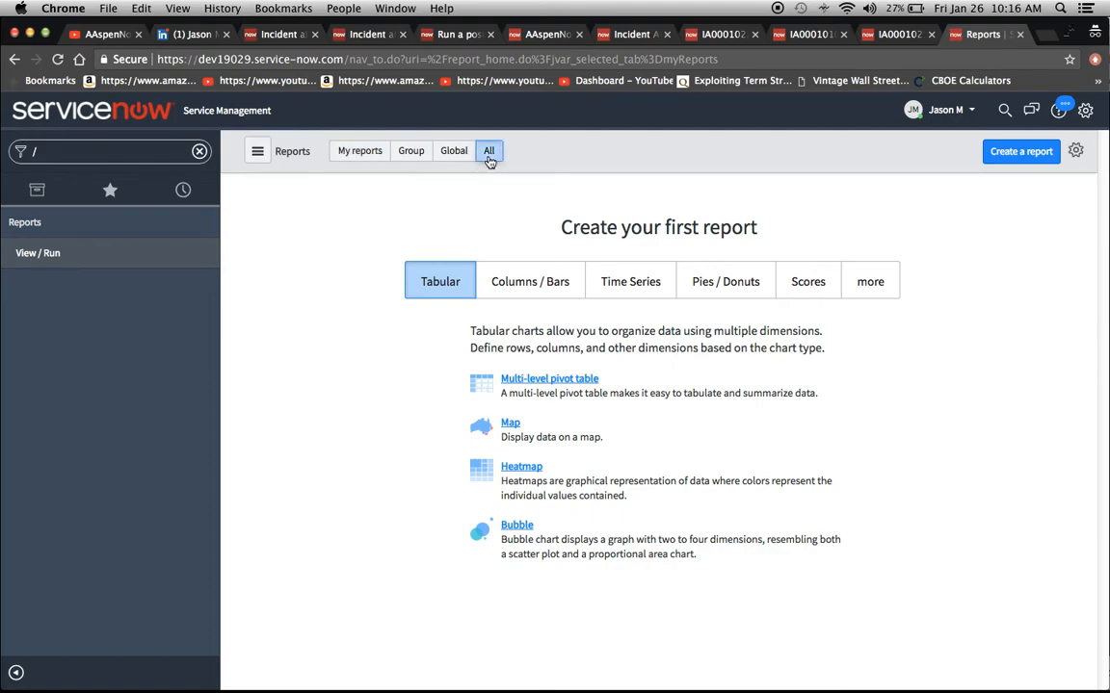
{"action": "left_click", "coordinate": [870, 152]}
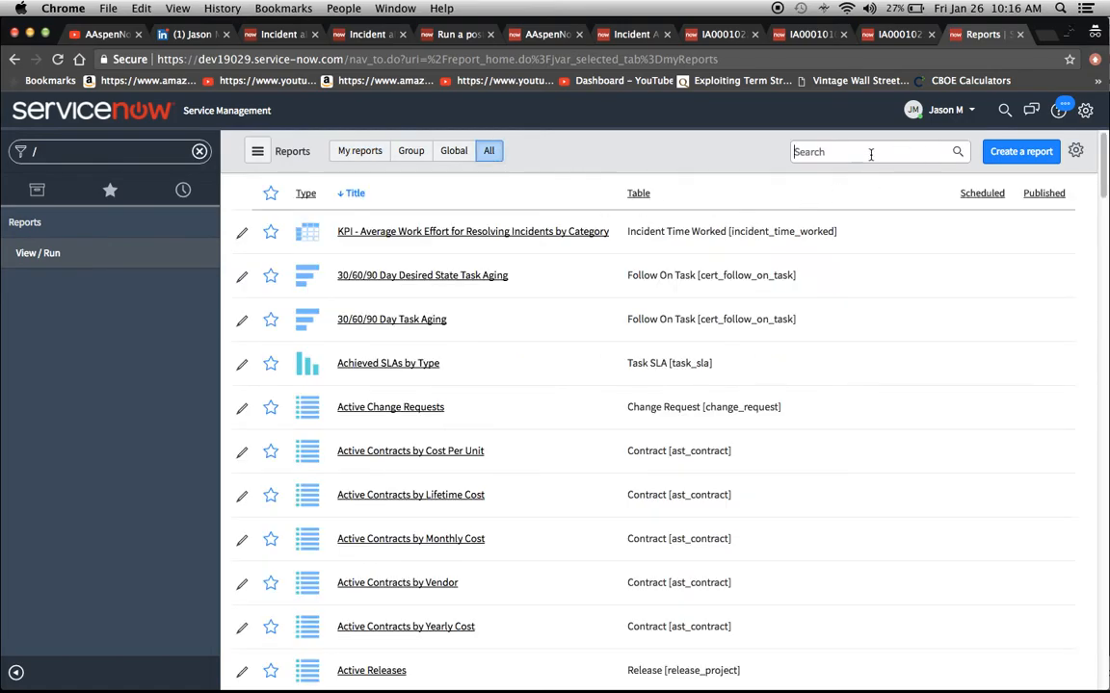
{"action": "type", "text": "alert"}
{"action": "key", "text": "Return"}
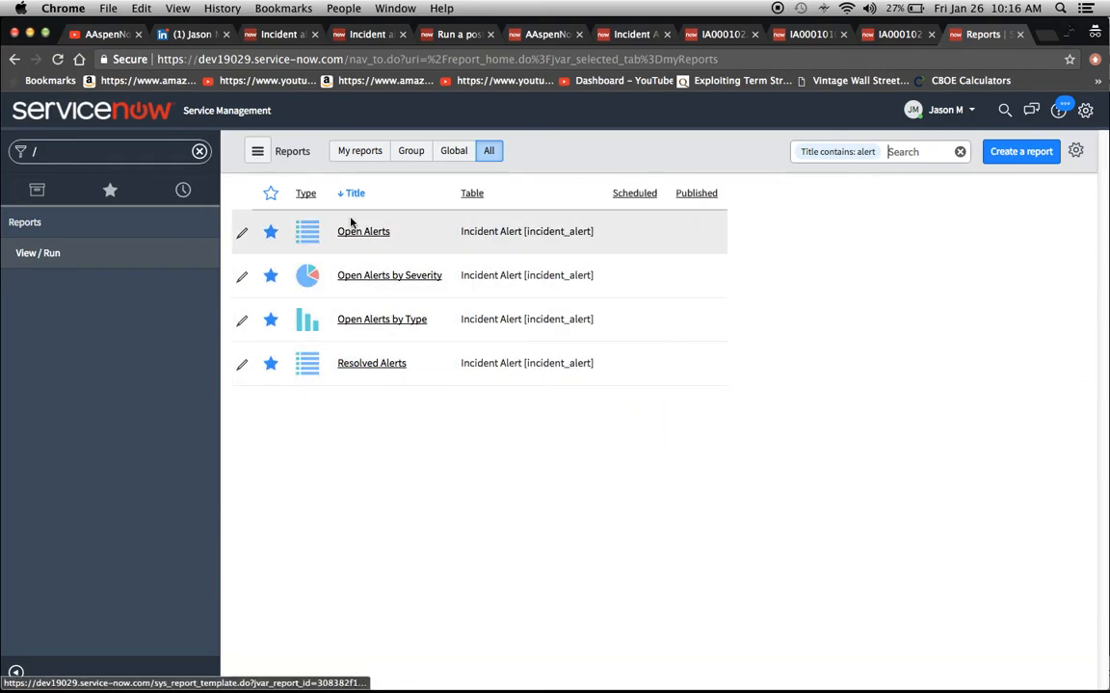
Step: Open the Open Alerts by Severity report and drill into the Low severity slice to list its alerts
{"action": "left_click", "coordinate": [377, 279]}
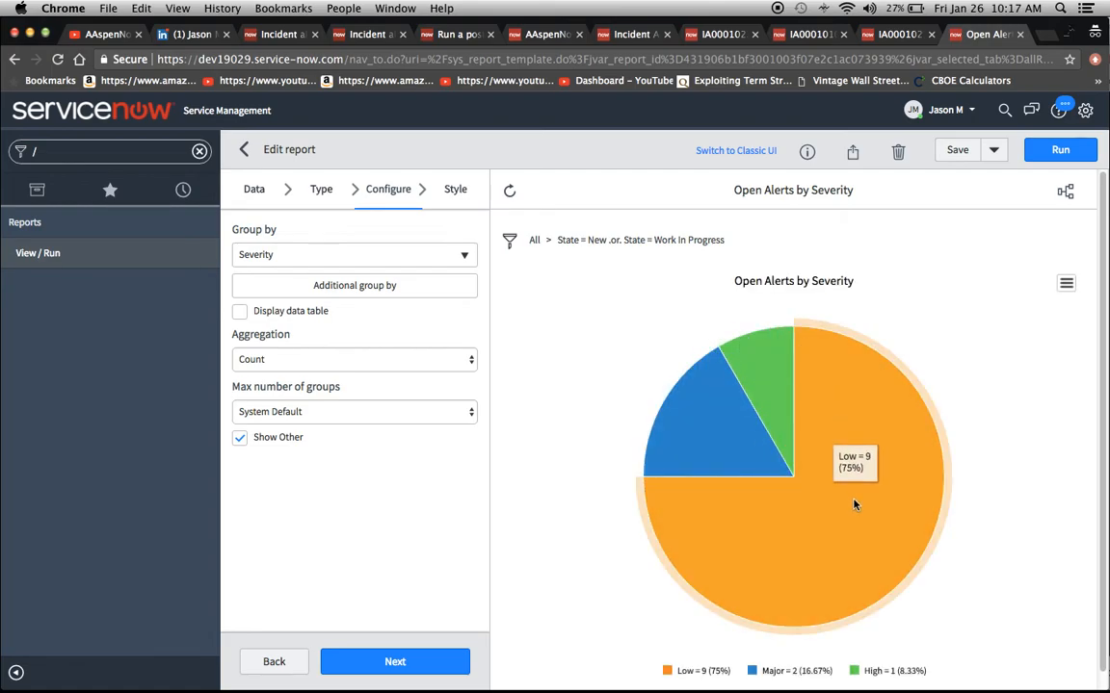
{"action": "left_click", "coordinate": [853, 505]}
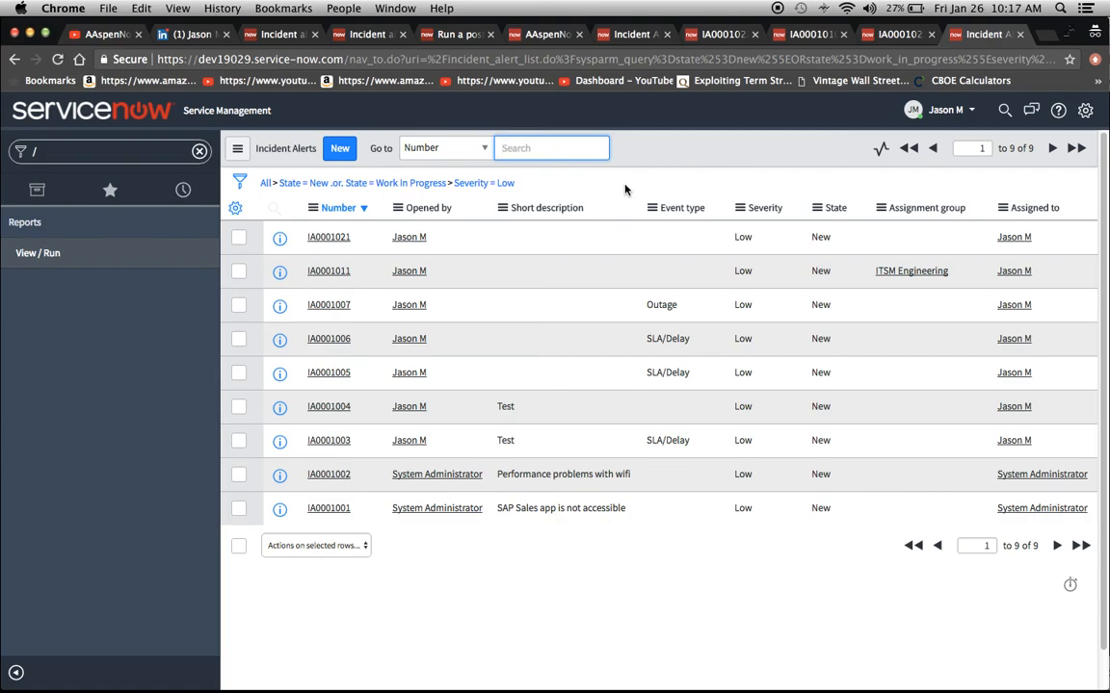
Step: Switch to the LinkedIn profile page
{"action": "left_click", "coordinate": [183, 34]}
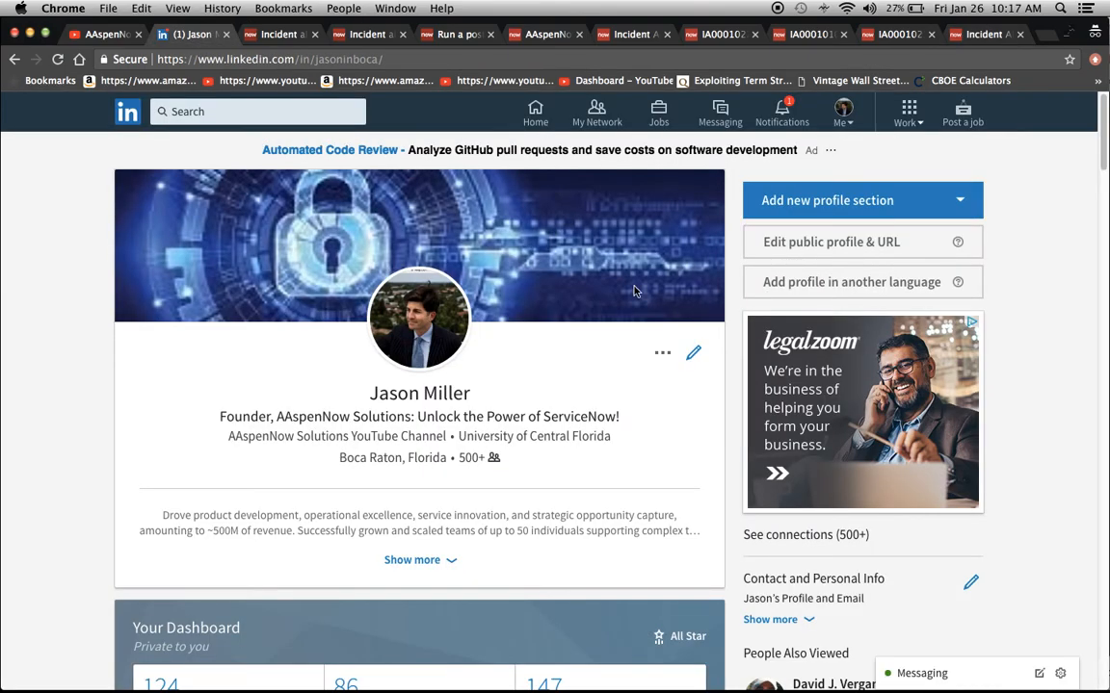